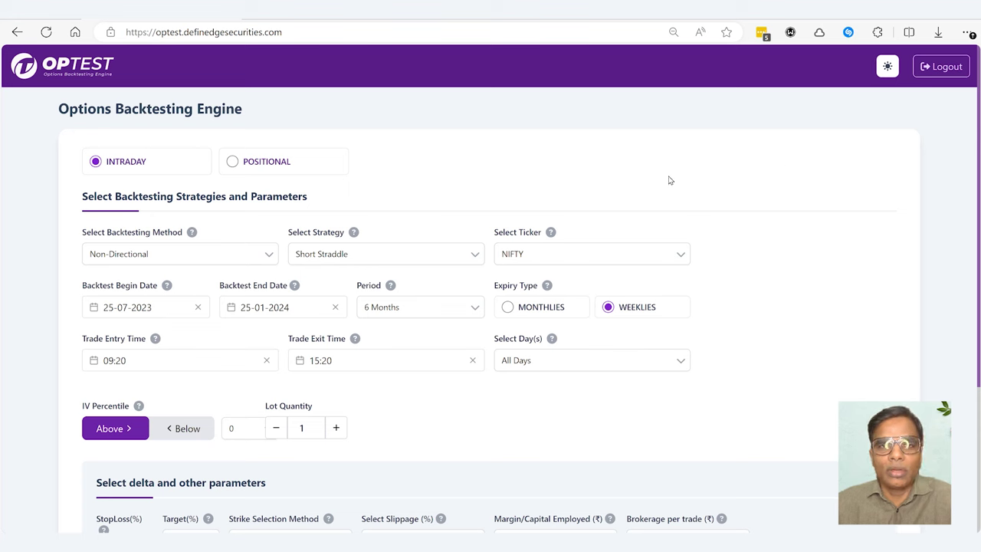
Switch the backtesting method to Adjustment Based Strategies, which selects Rolling Short Straddle on NIFTY weeklies.
click(207, 257)
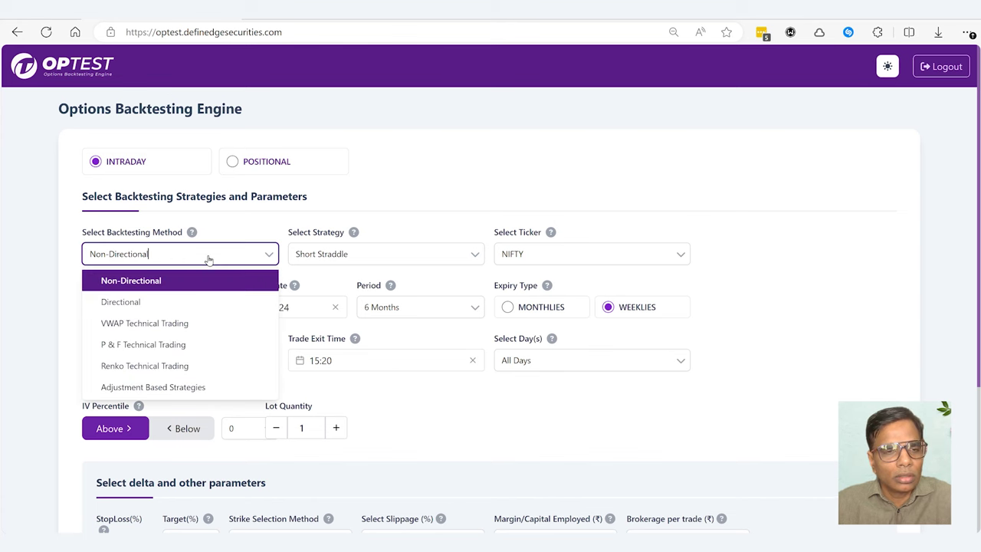
click(226, 390)
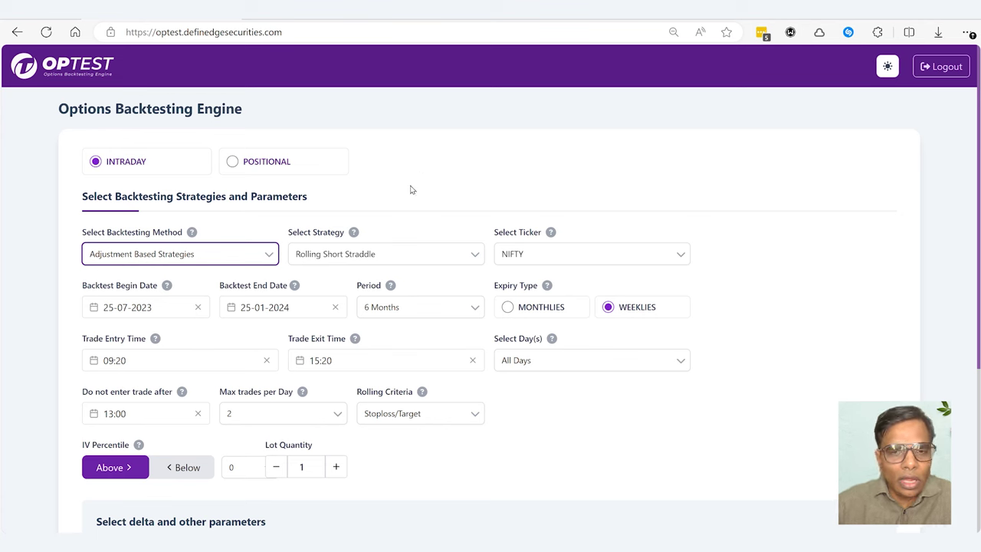
click(465, 256)
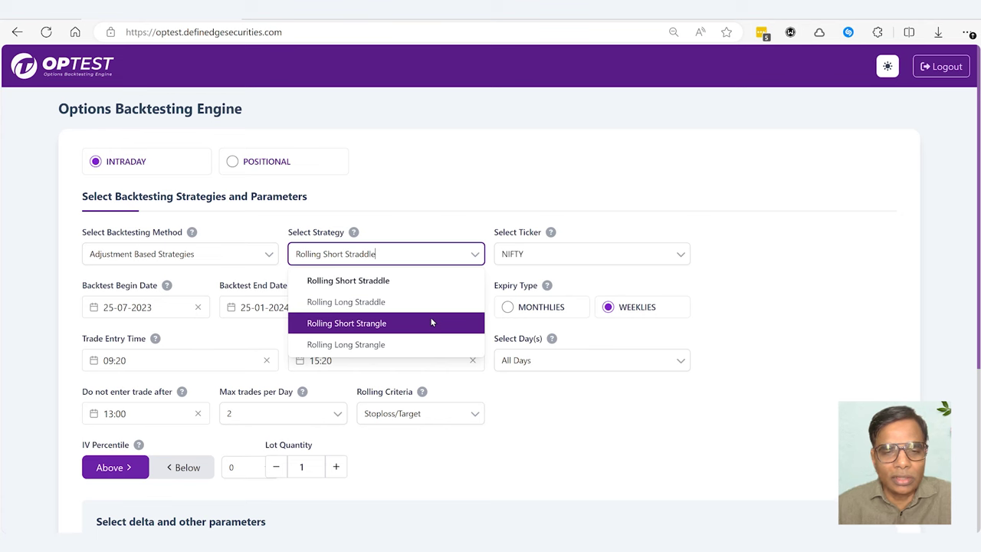
Keep Rolling Short Straddle and set the backtest period to 2 Years, starting 25-01-2022.
click(406, 258)
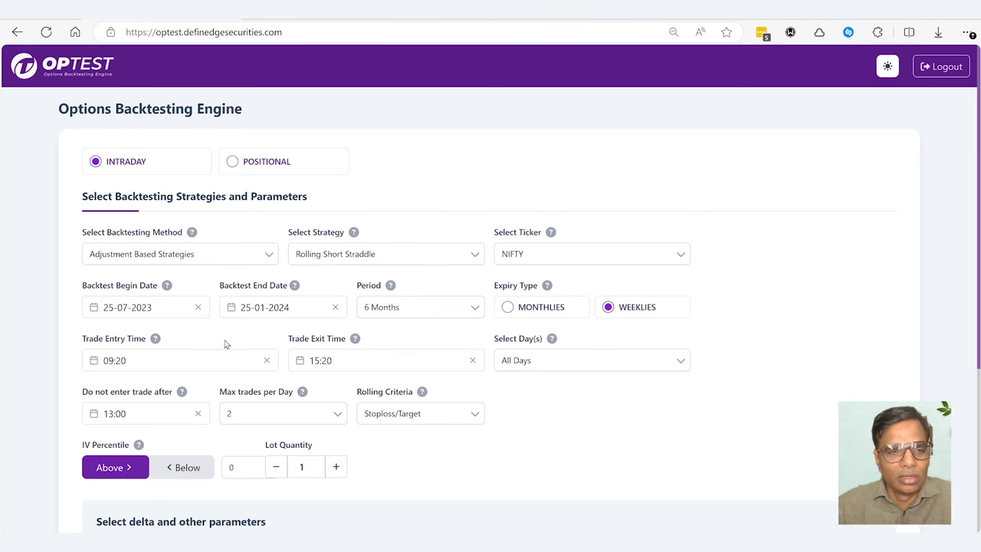
click(433, 315)
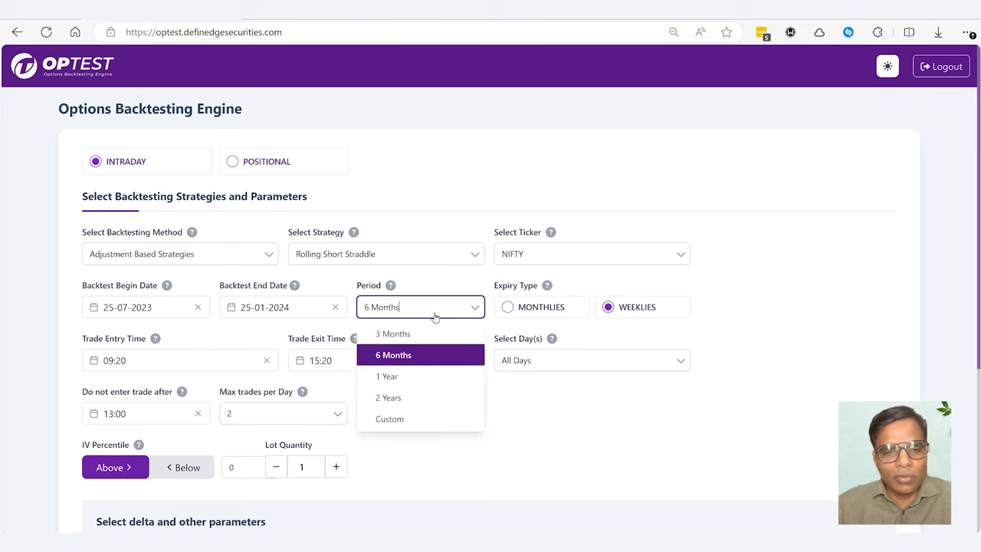
click(448, 396)
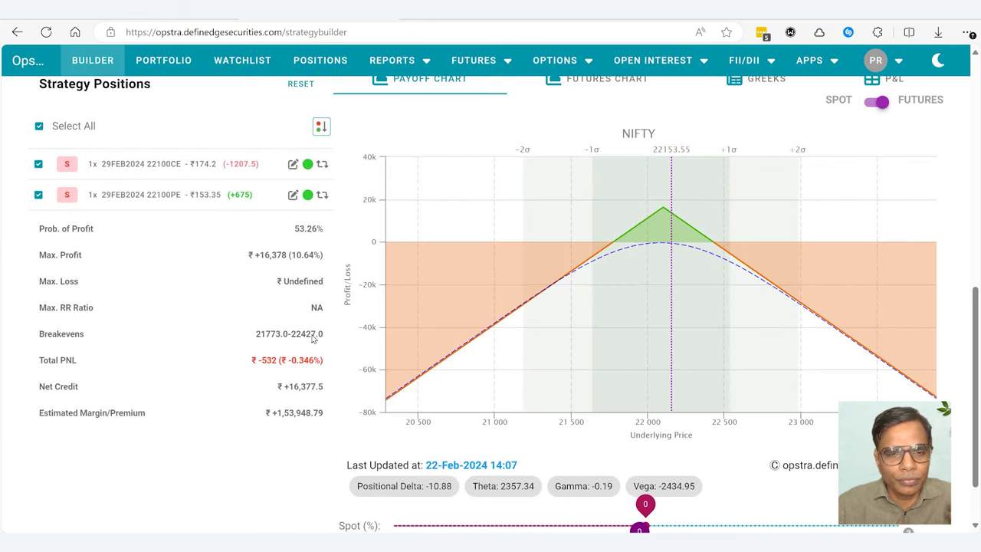
Check the straddle's positional delta of -5.45 in the Greeks table, then return to OPTEST.
scroll(789, 258, up, 1)
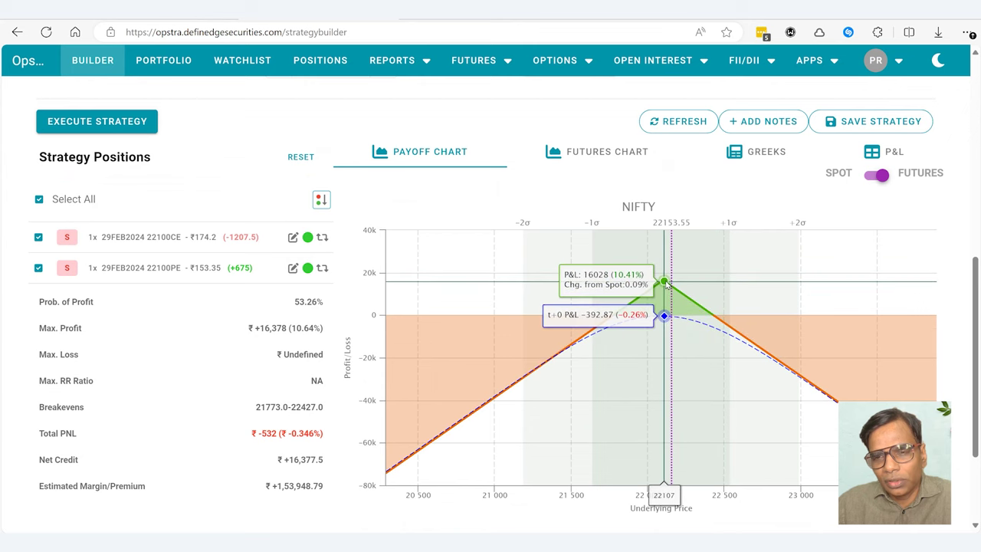
click(766, 151)
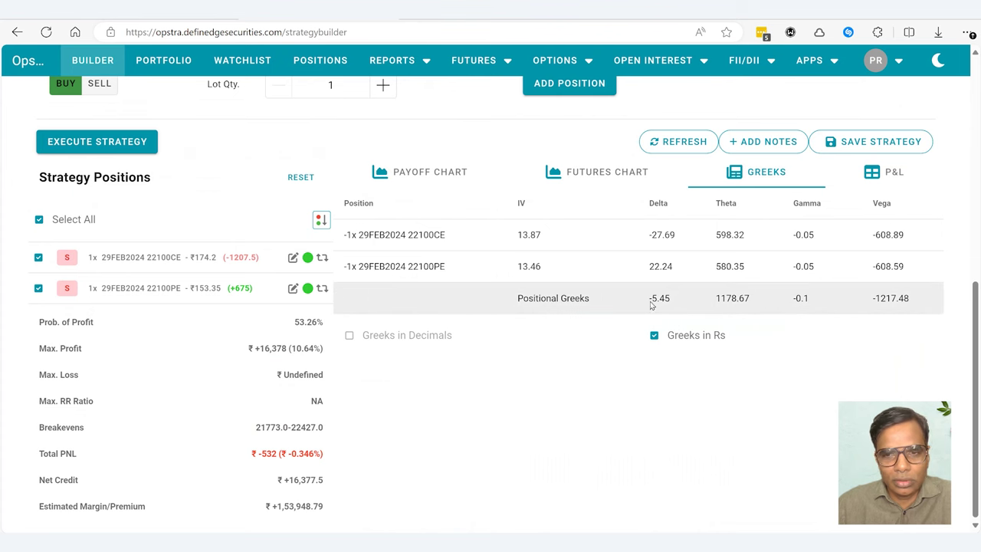
drag(650, 304, 674, 305)
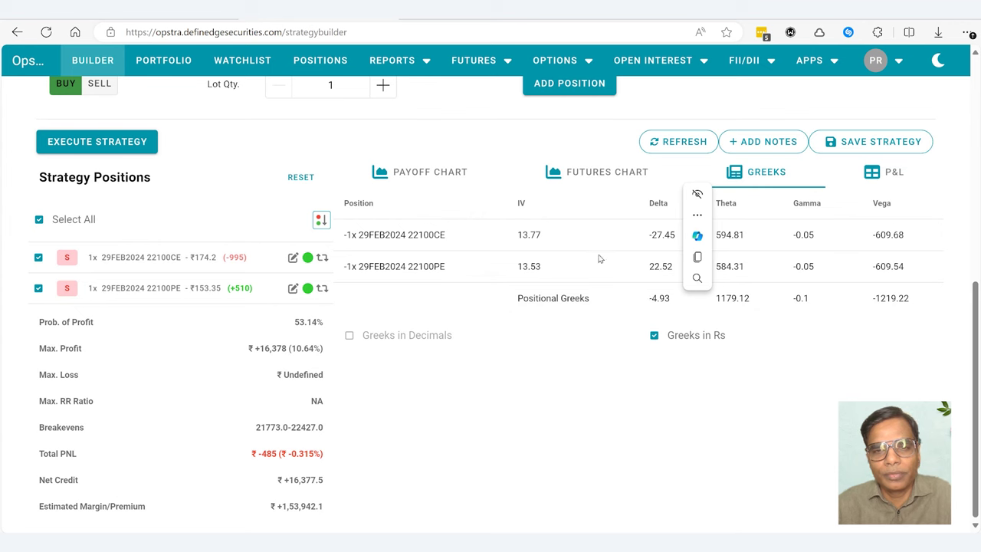
click(473, 203)
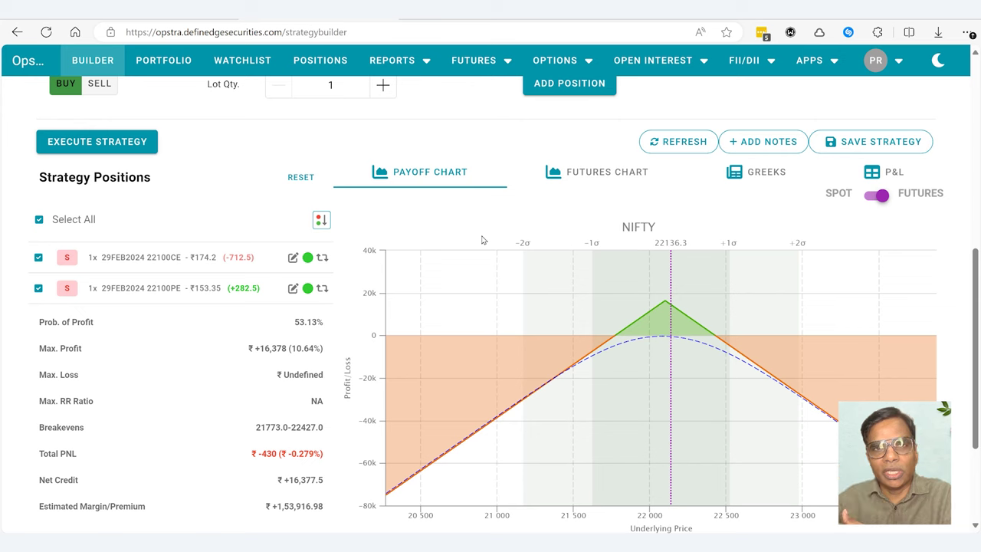
click(195, 21)
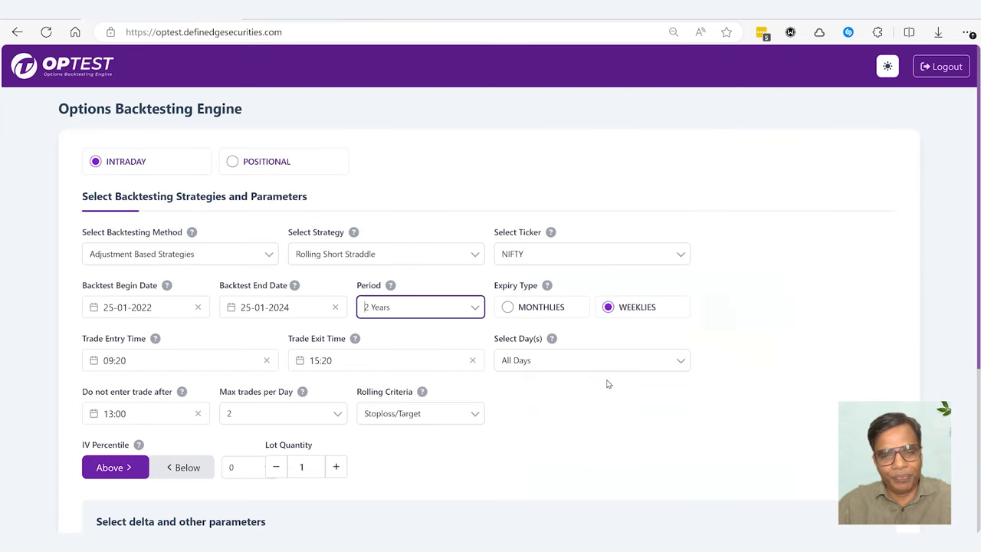
click(452, 416)
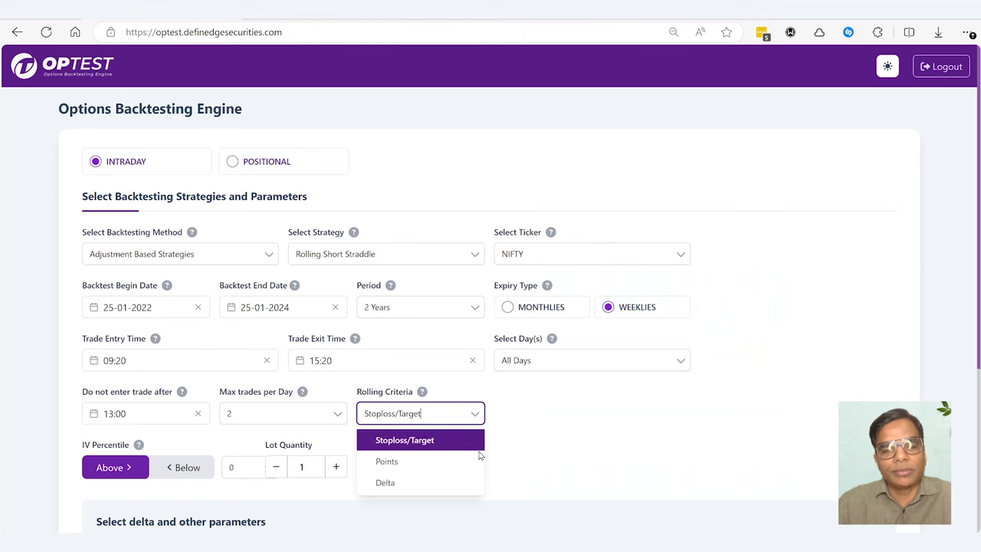
click(609, 429)
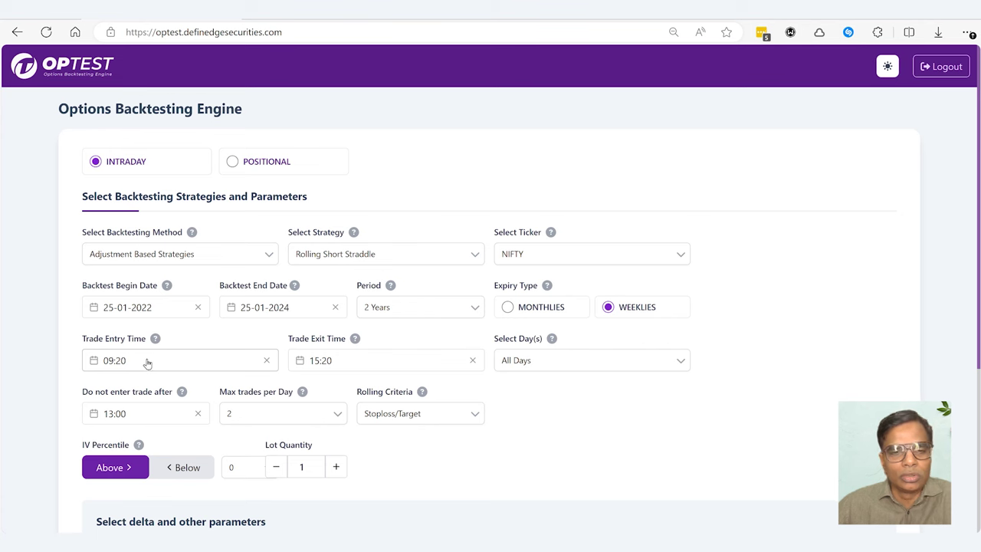
click(147, 364)
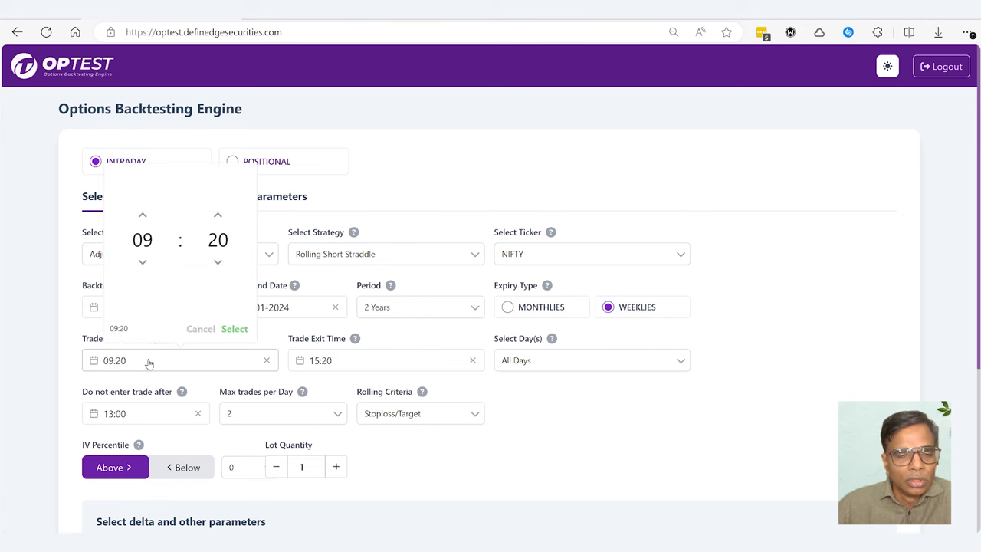
click(142, 214)
click(142, 215)
click(143, 215)
click(143, 215)
click(143, 261)
click(142, 260)
click(143, 261)
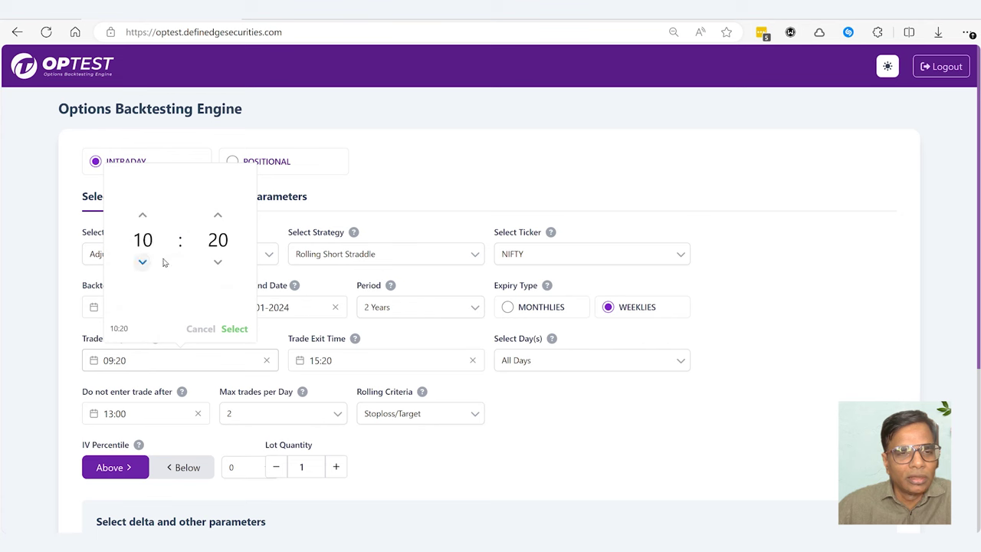
click(216, 260)
click(217, 260)
click(217, 261)
click(217, 261)
click(217, 261)
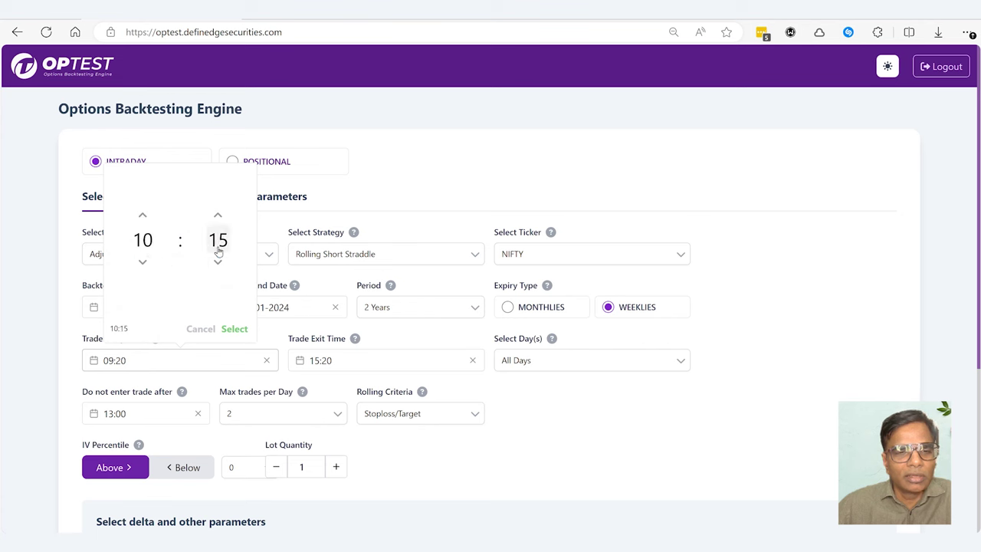
click(218, 240)
click(128, 179)
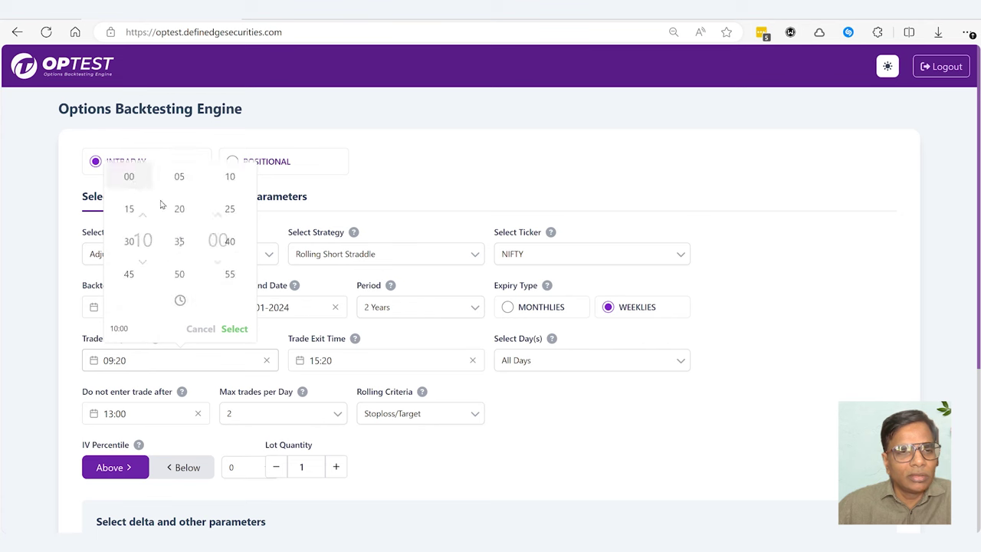
click(234, 328)
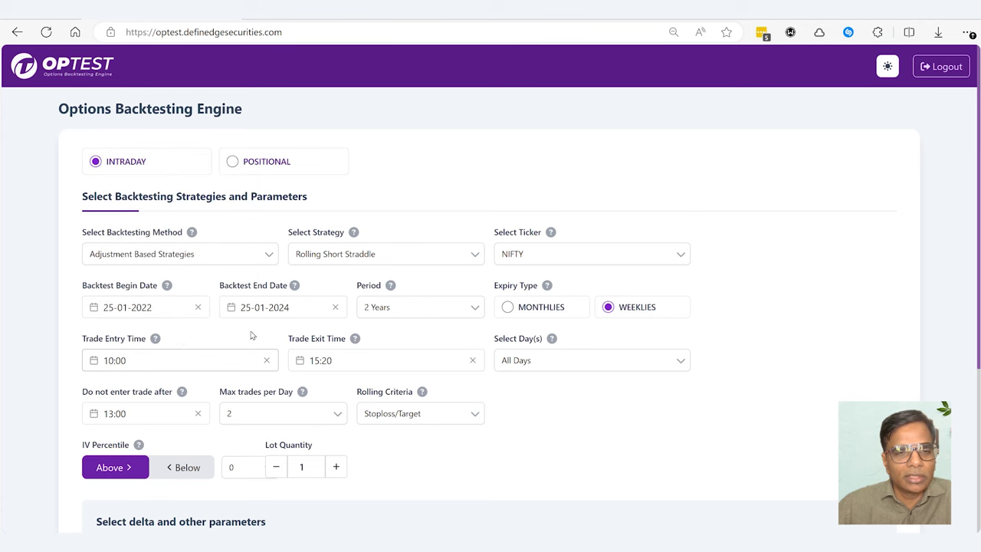
click(236, 368)
click(143, 260)
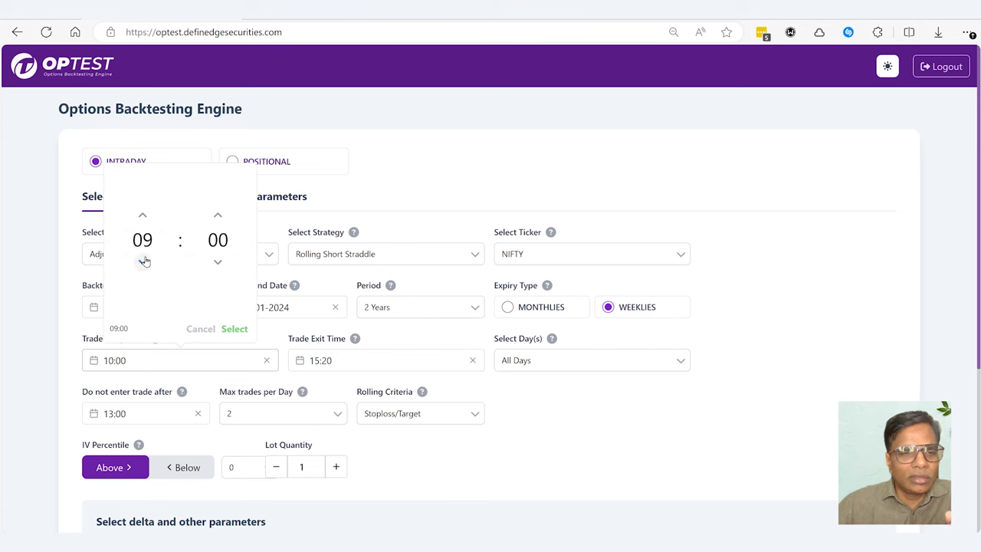
click(219, 246)
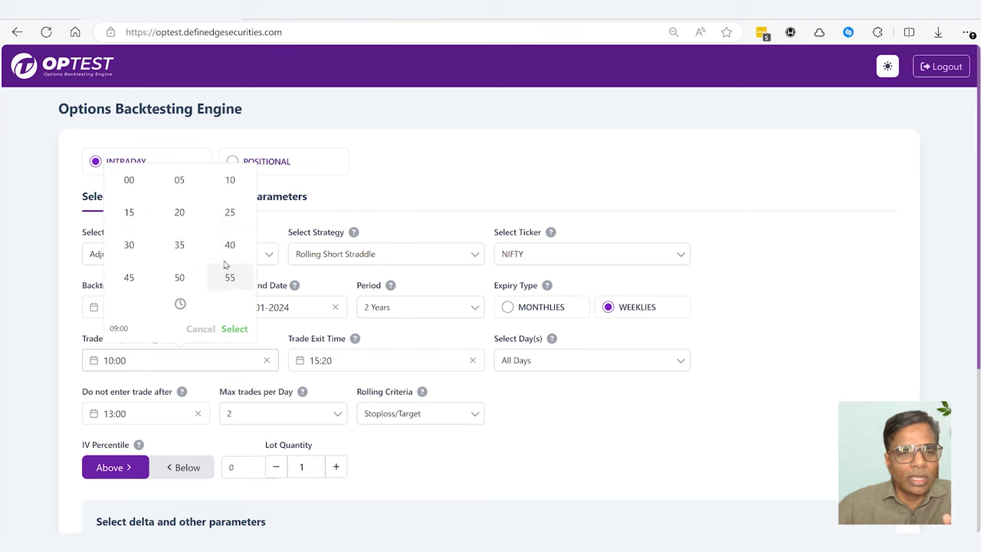
click(182, 212)
click(235, 329)
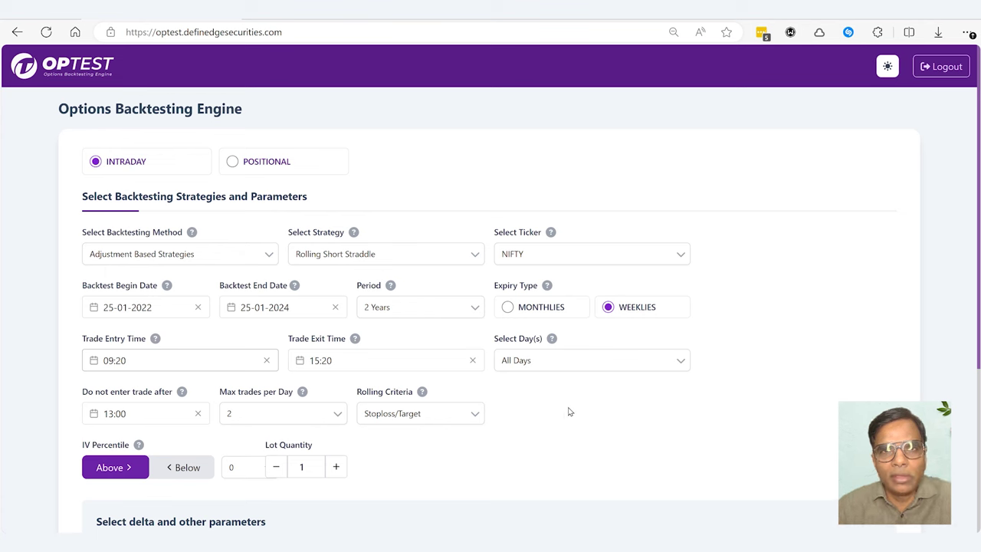
click(571, 367)
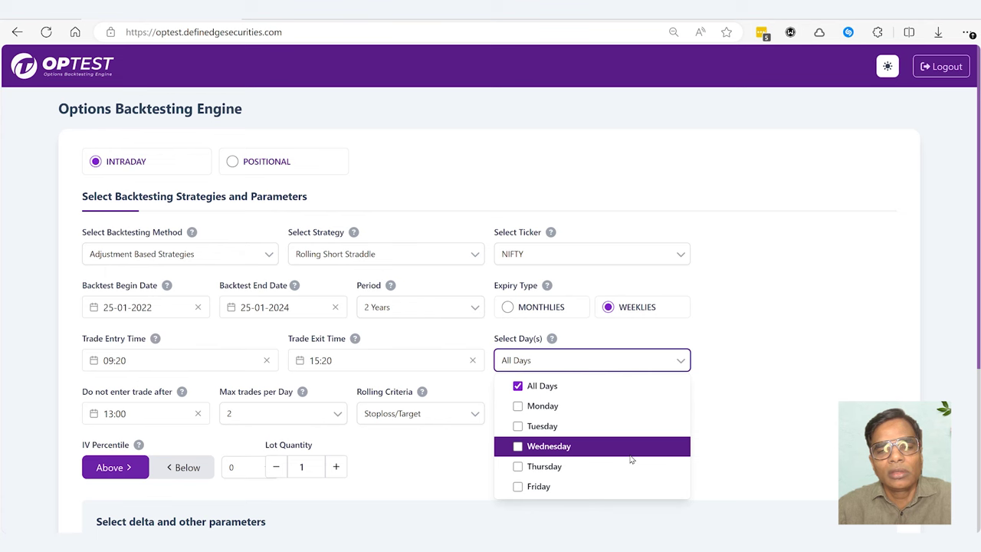
click(801, 371)
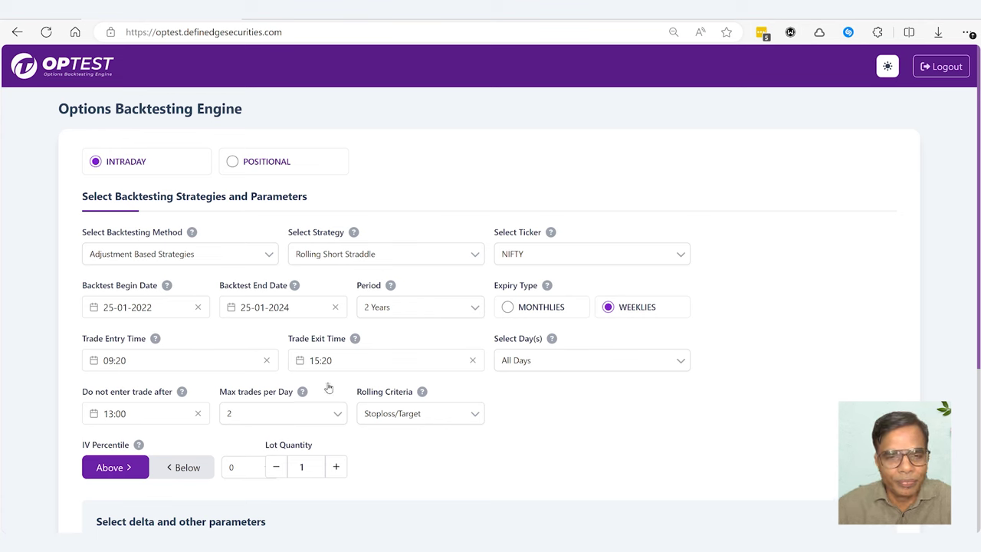
Leave the Rolling Criteria dropdown set to Stoploss/Target.
click(418, 418)
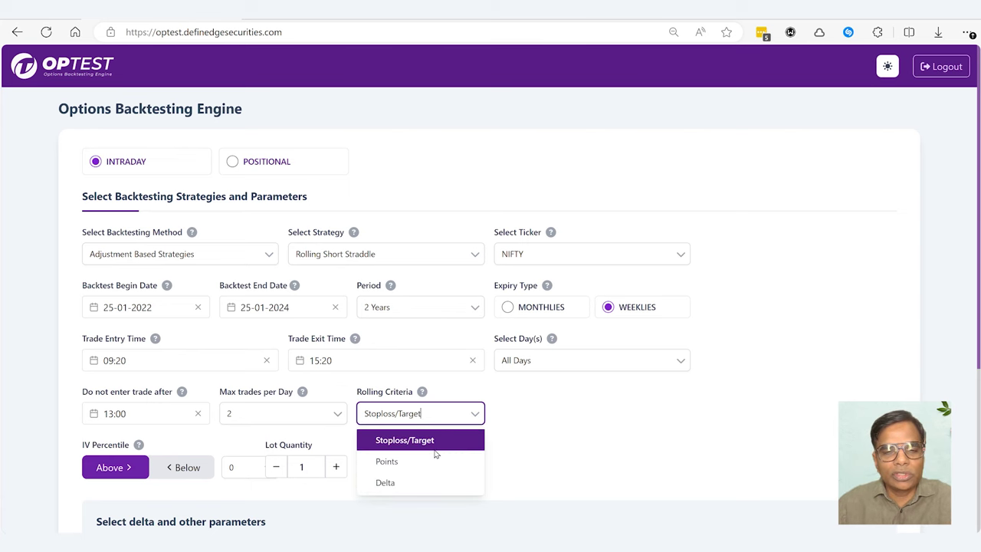
click(435, 441)
scroll(549, 446, down, 3)
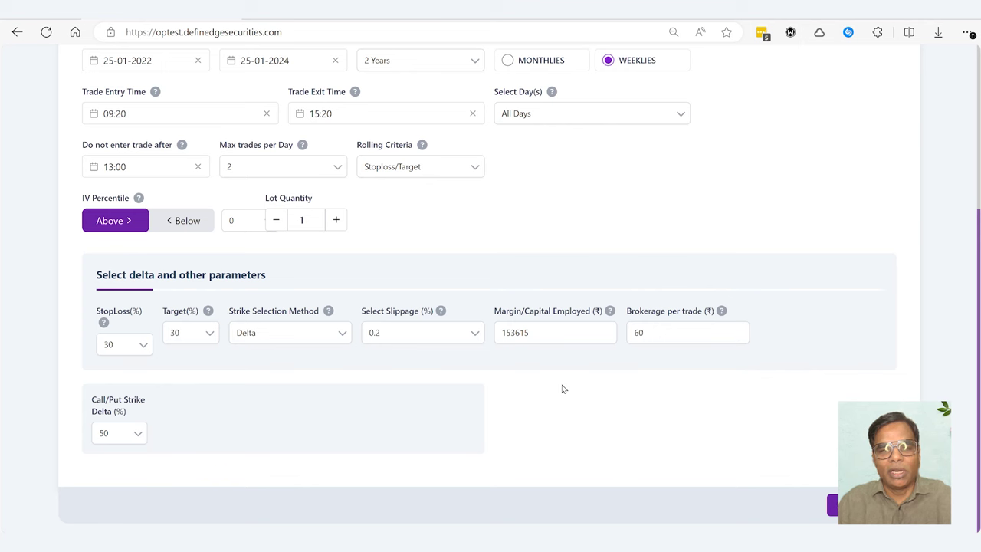
Change margin/capital employed from 153615 to 150000, keeping brokerage per trade at 60.
double_click(554, 328)
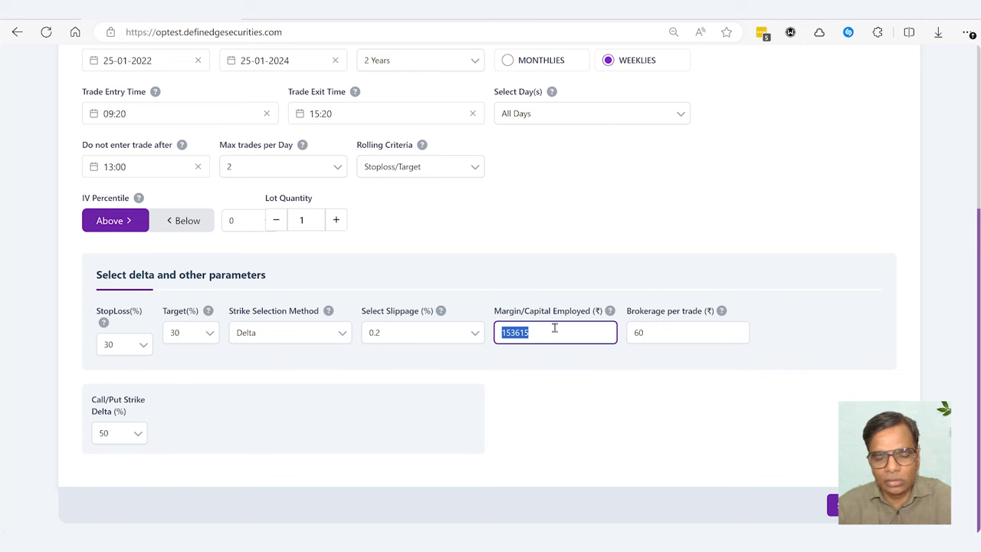
text(150000)
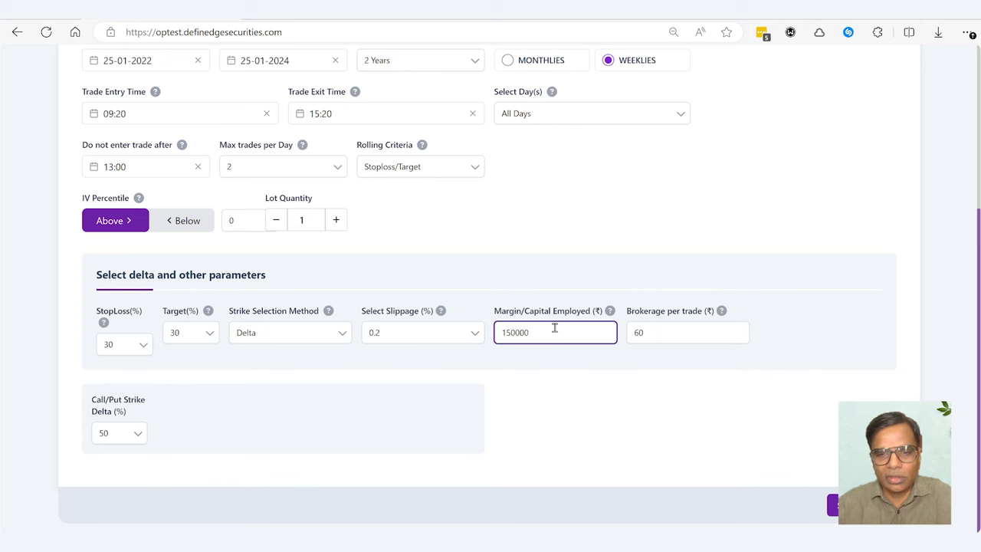
click(537, 262)
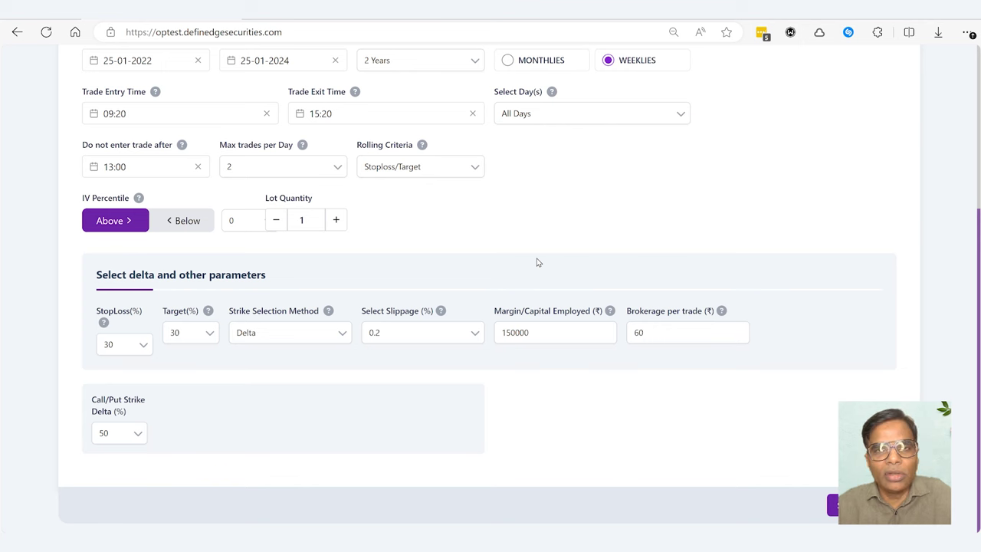
click(657, 330)
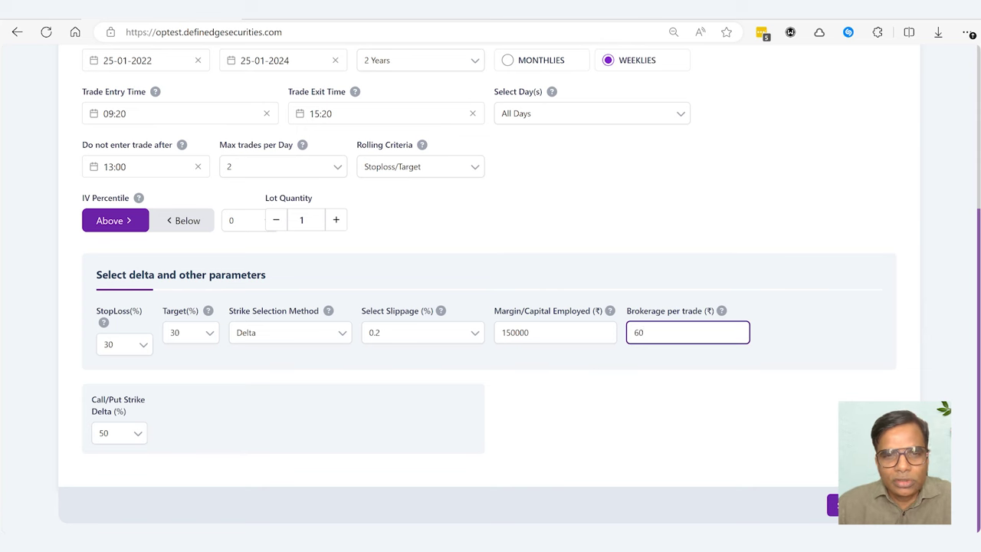
scroll(634, 271, up, 1)
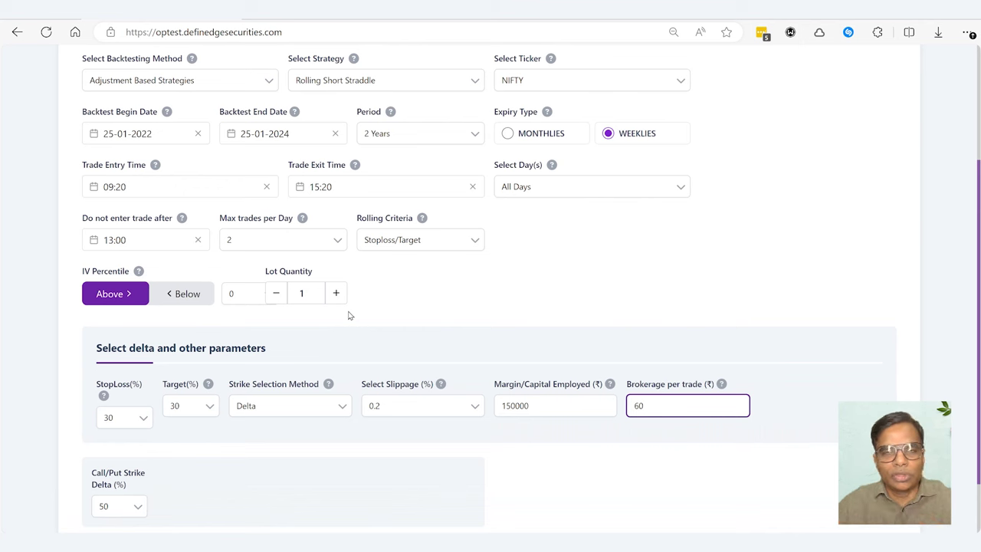
Leave brokerage at 60 and move down to the Start Backtesting control.
click(541, 258)
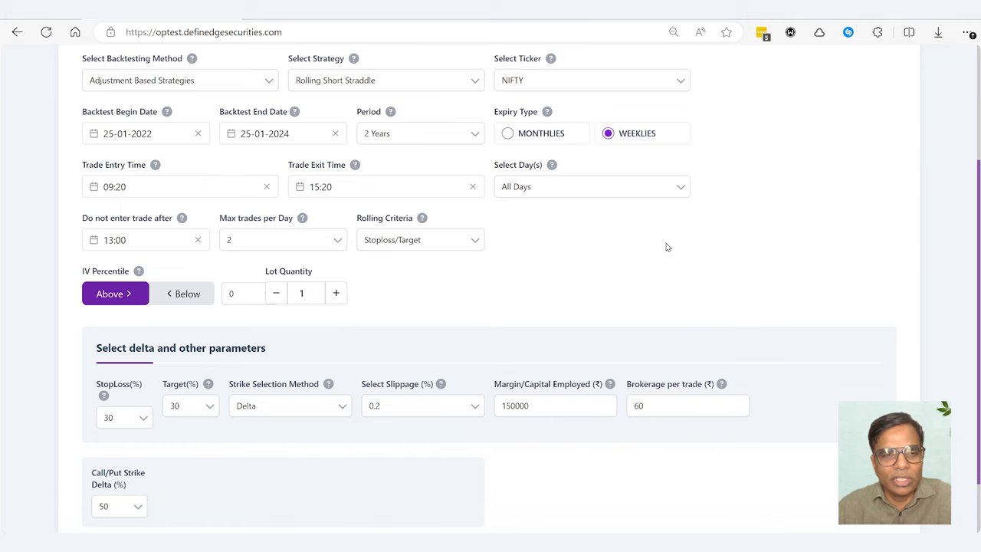
scroll(666, 246, down, 1)
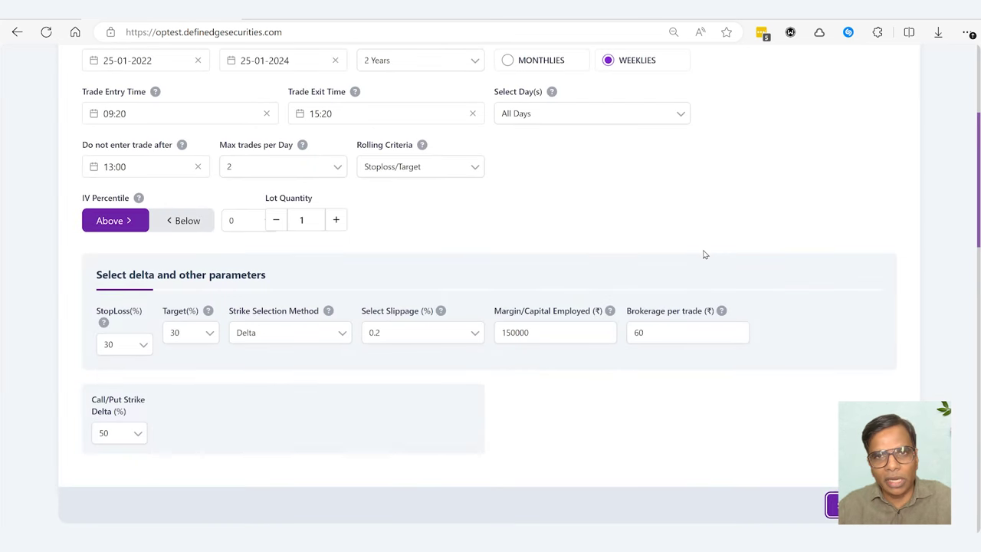
Review the Backtest Summary, highlighting 523 trades alongside the 64.44% win rate and ₹64088 PNL.
scroll(699, 265, down, 4)
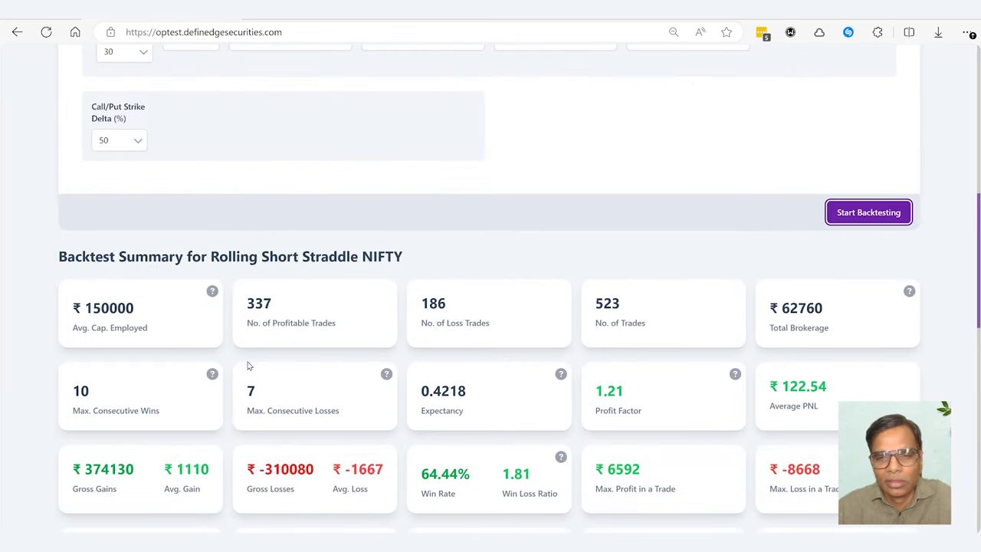
scroll(490, 457, down, 2)
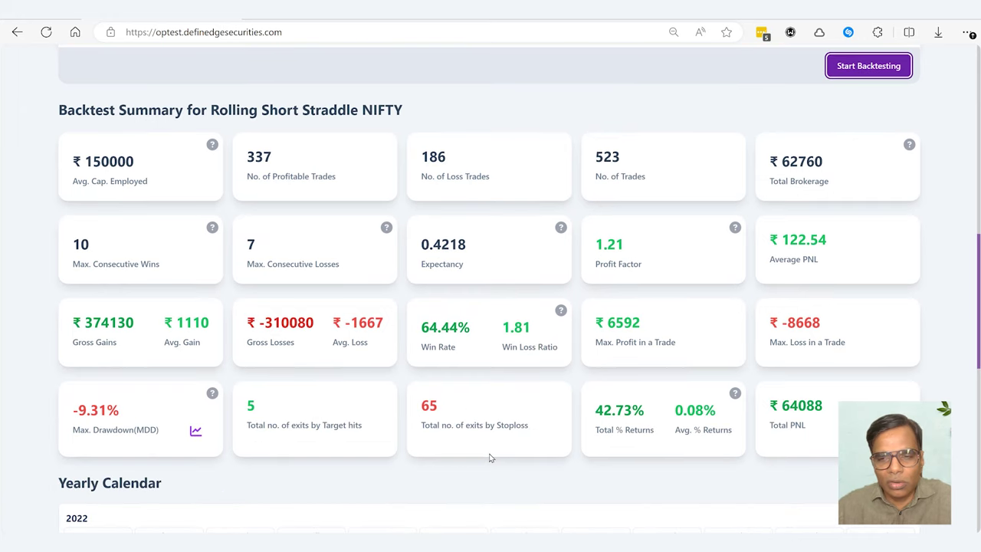
drag(633, 162, 595, 157)
scroll(534, 378, up, 5)
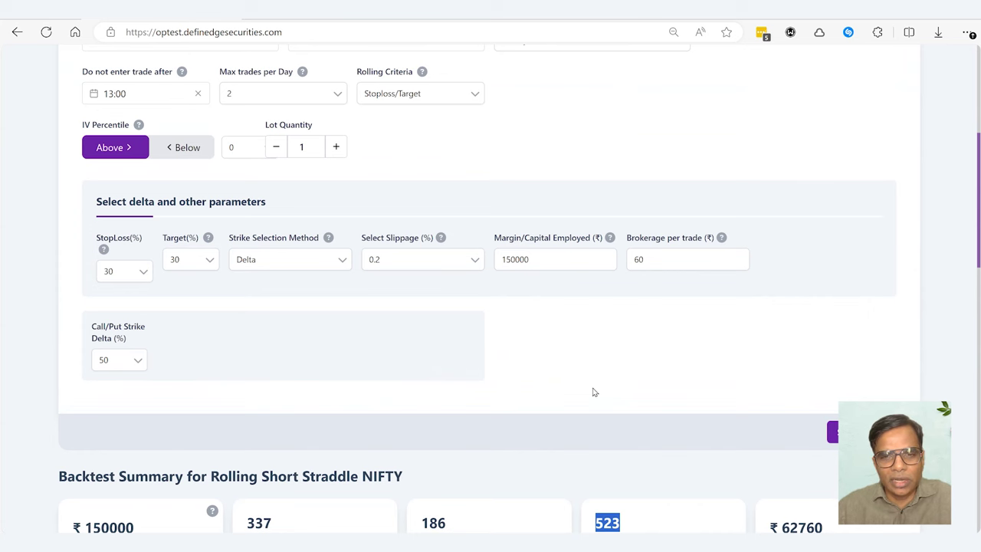
scroll(591, 391, down, 4)
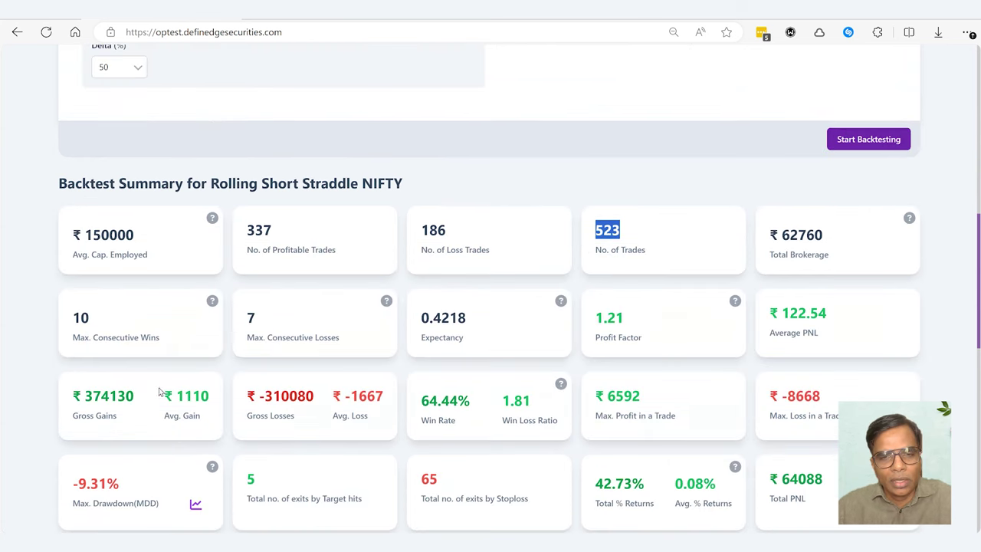
click(40, 374)
scroll(40, 375, down, 1)
scroll(40, 376, down, 1)
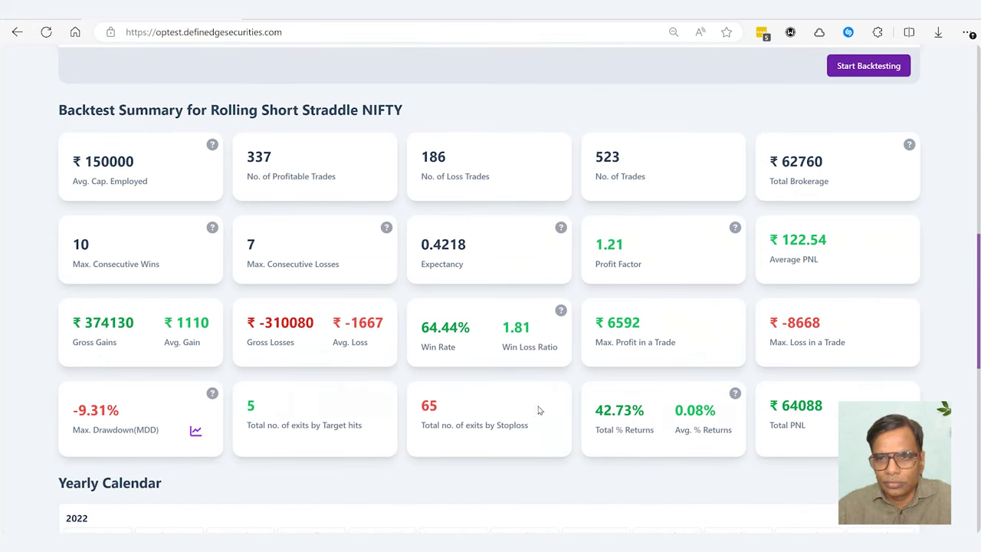
drag(824, 406, 785, 406)
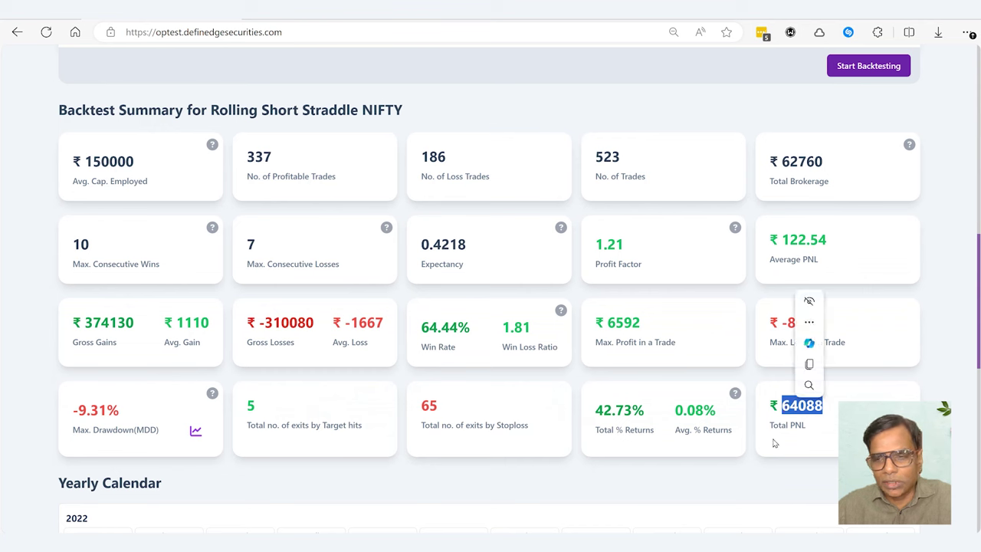
drag(135, 161, 86, 161)
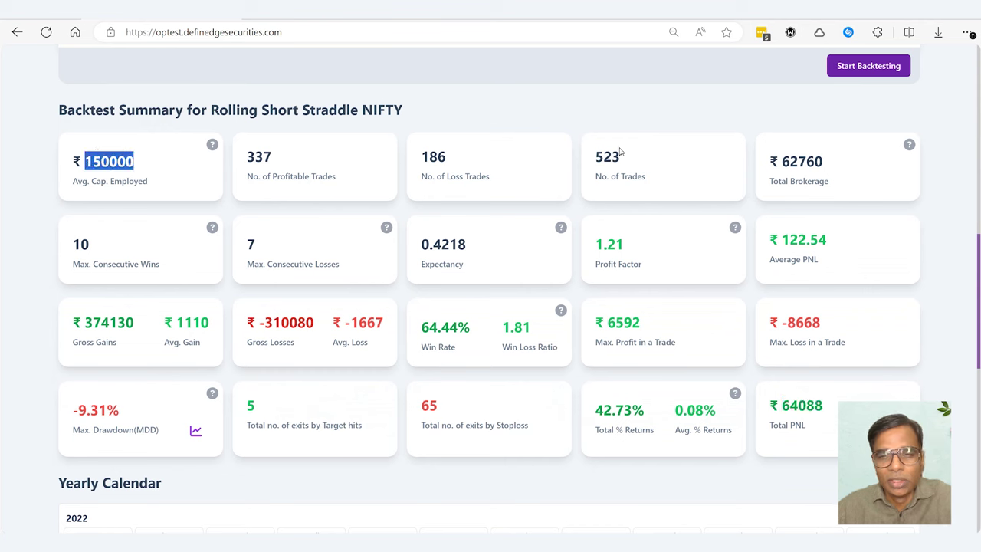
drag(622, 157, 597, 156)
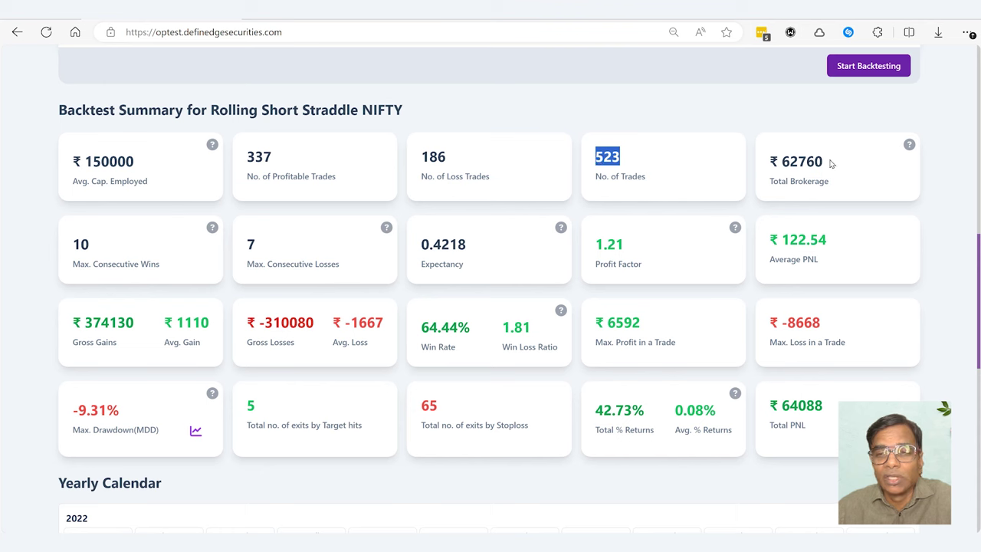
drag(826, 161, 780, 162)
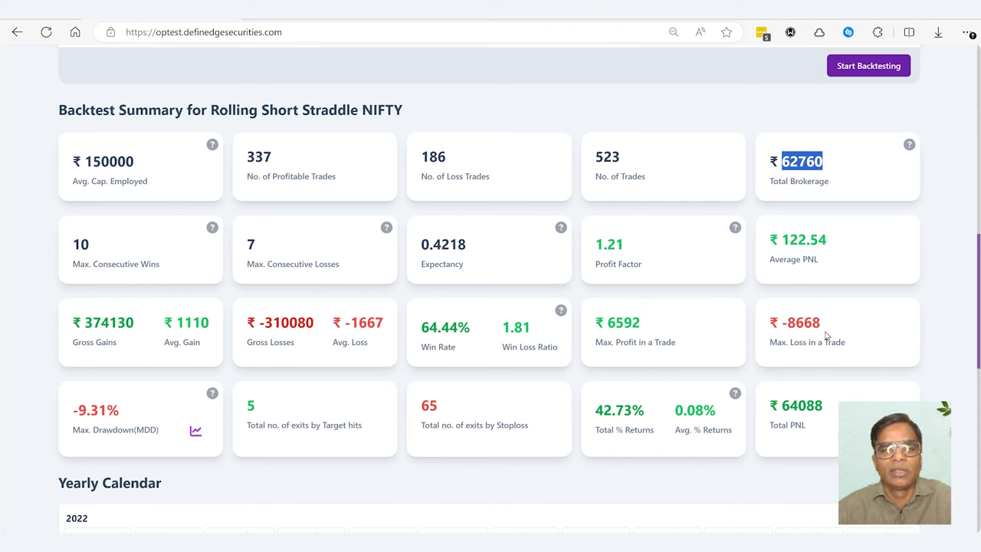
drag(458, 243, 430, 238)
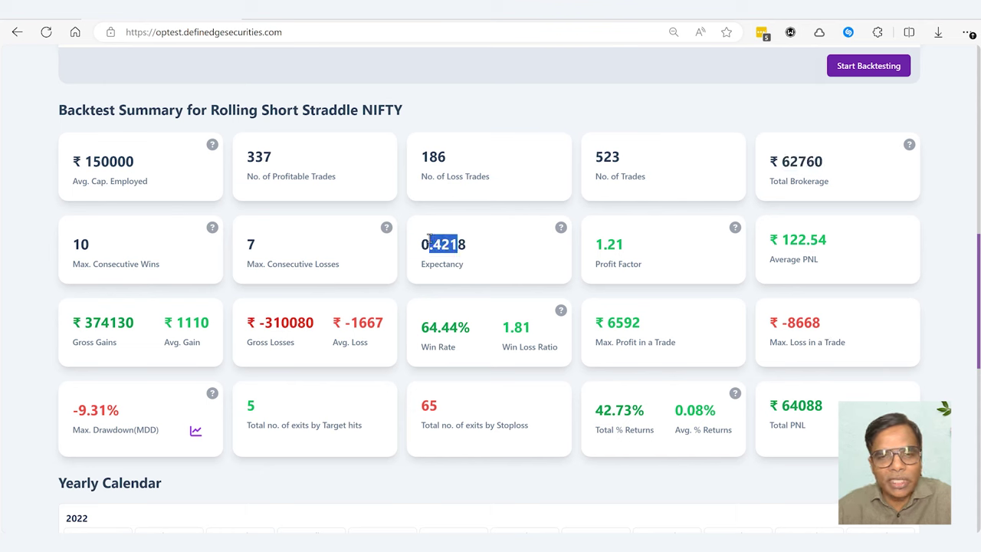
click(434, 328)
drag(421, 328, 472, 334)
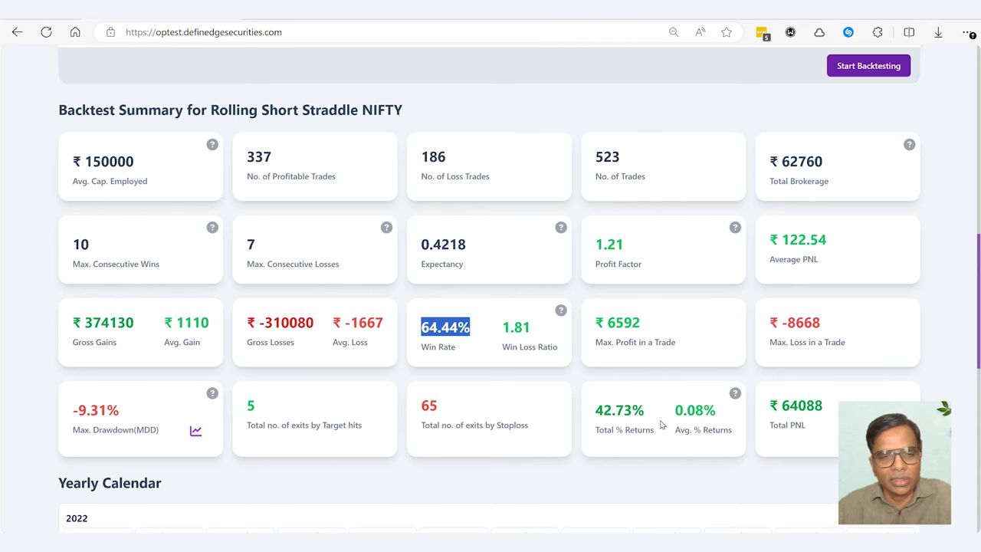
scroll(477, 381, up, 5)
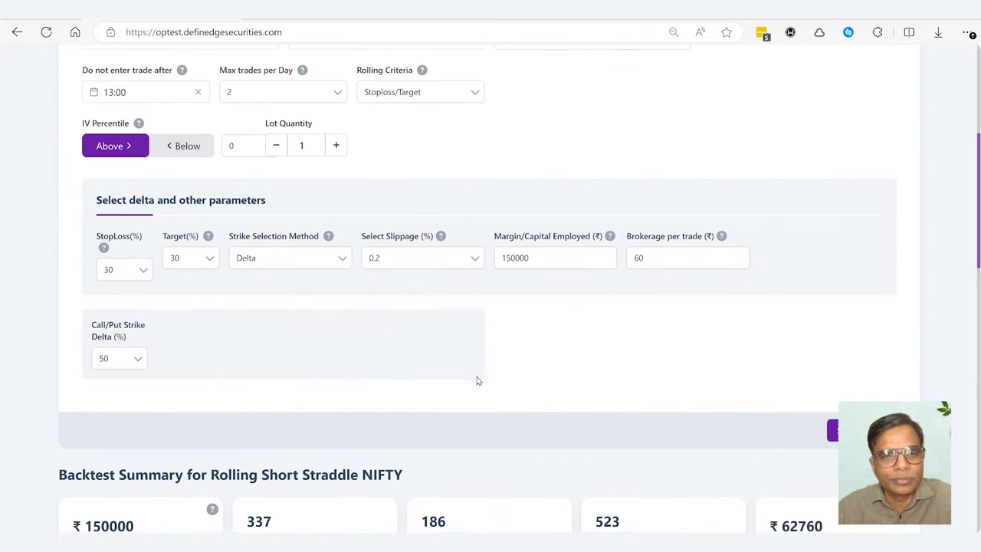
Increase the lot quantity to 5.
click(337, 152)
click(337, 152)
click(337, 152)
click(337, 153)
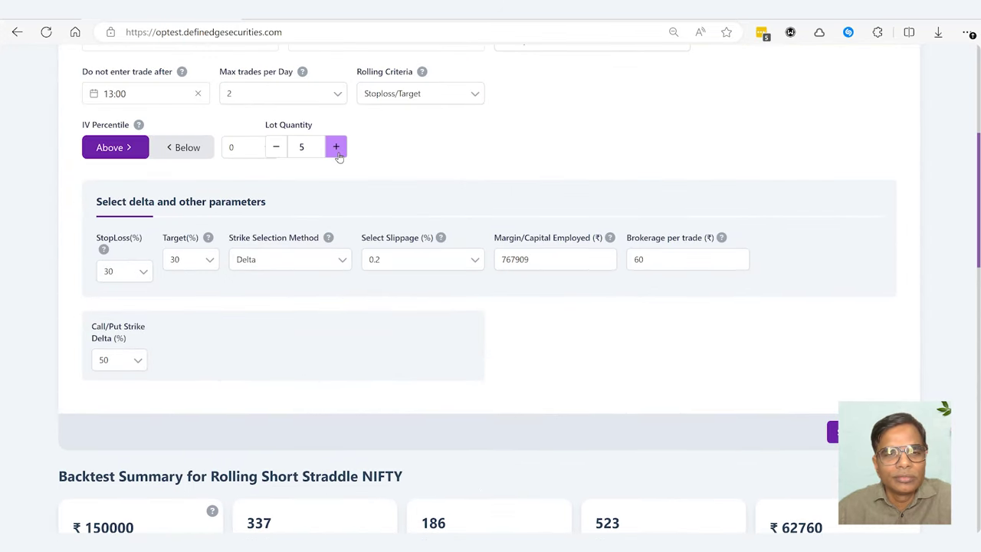
scroll(828, 444, down, 1)
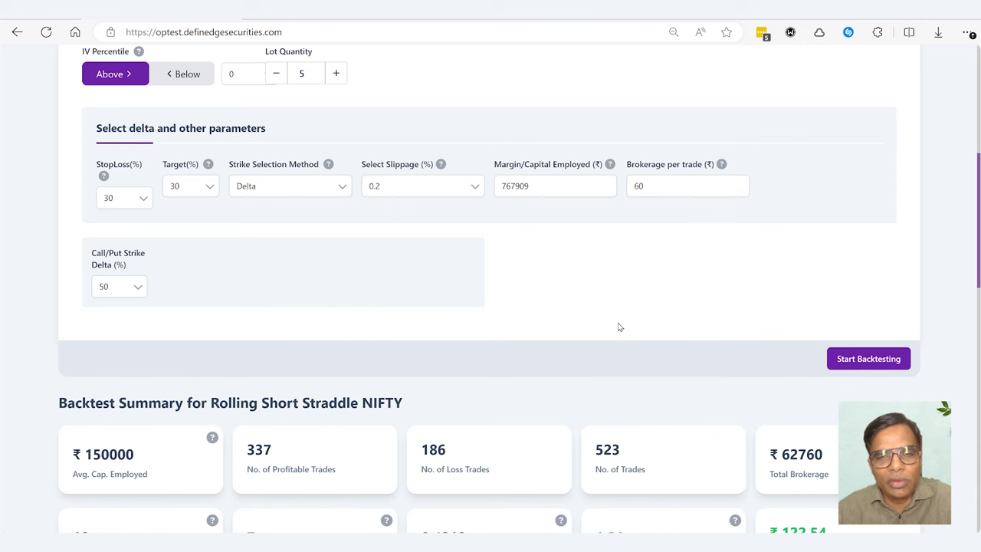
Replace the 767909 margin with 750000 capital and rerun the backtest.
double_click(522, 181)
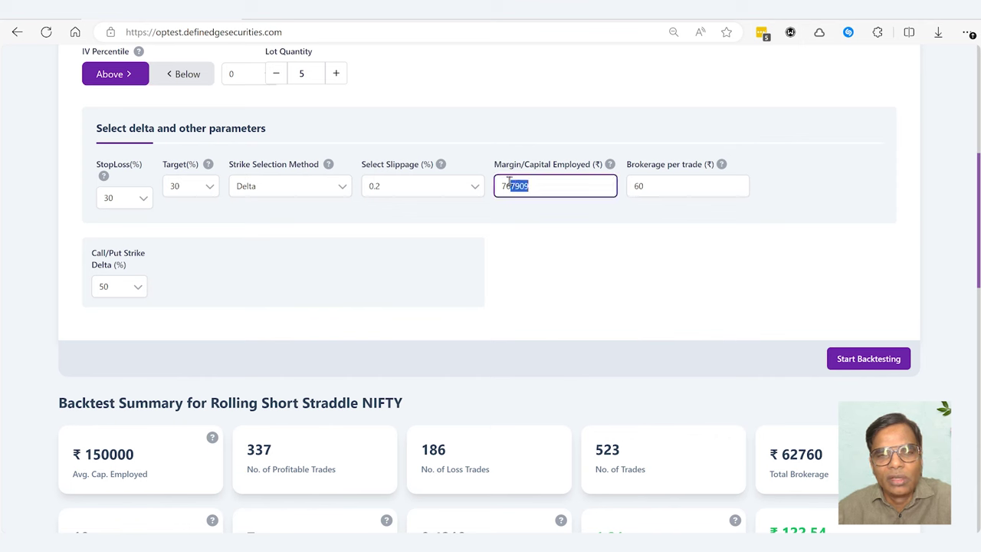
text(750000)
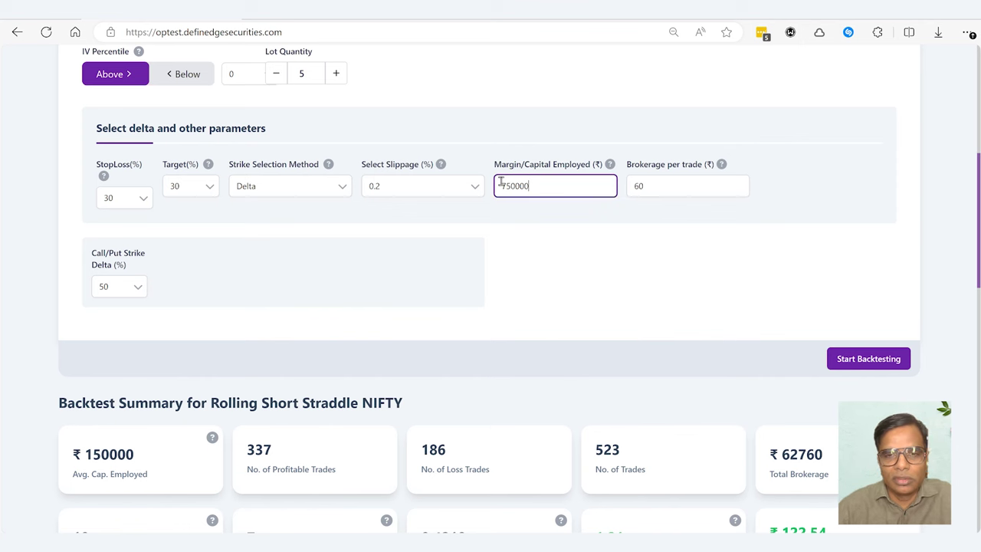
click(555, 228)
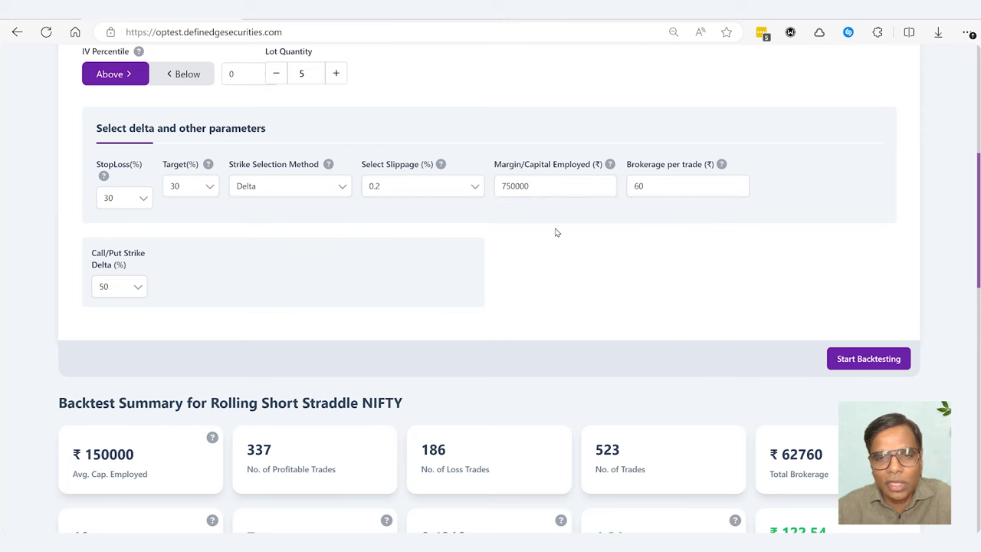
scroll(725, 359, down, 2)
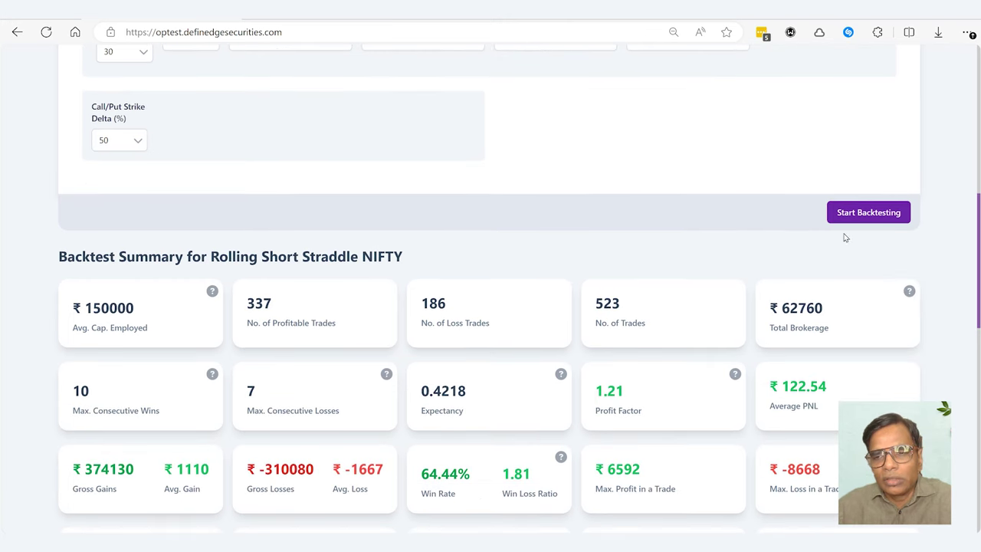
click(841, 221)
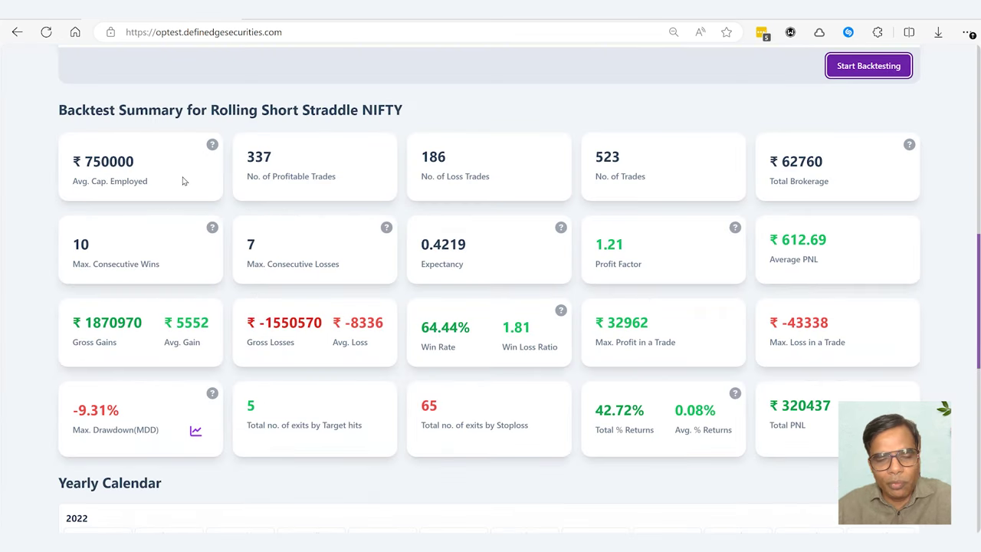
Highlight the rerun's ₹320437 Total PNL, alongside its 42.72% total returns.
drag(830, 405, 782, 413)
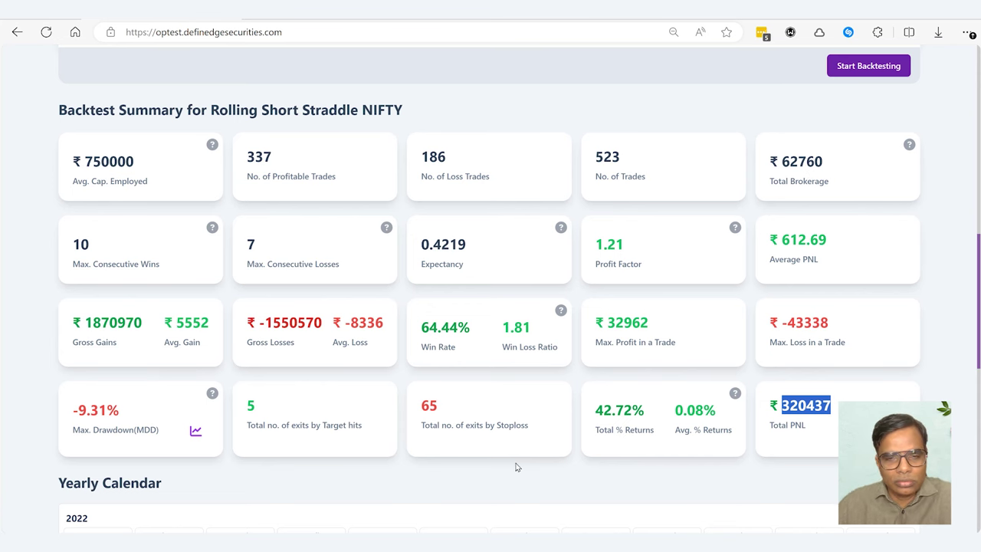
scroll(515, 467, down, 1)
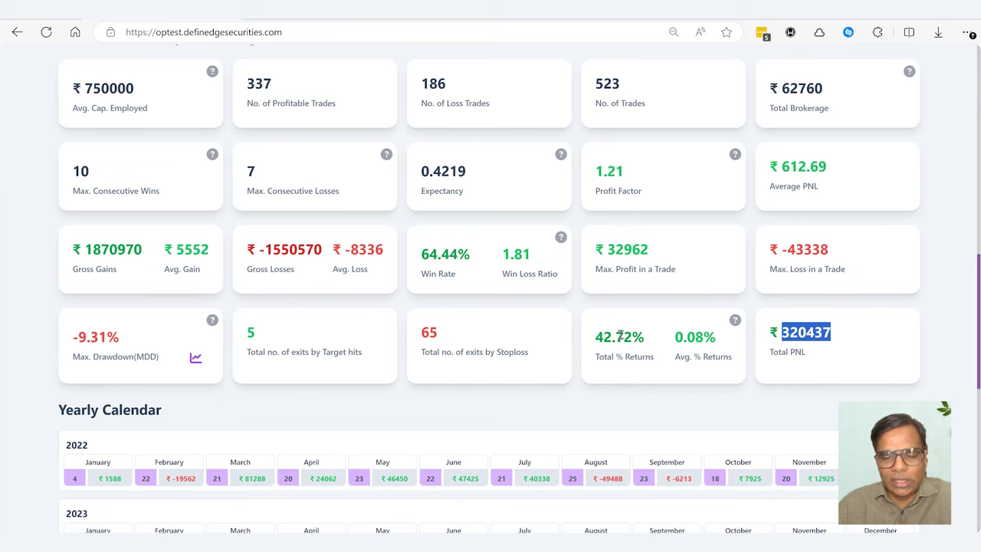
Expand April 2023 in the Yearly Calendar, showing ₹9887.5 on the 3rd.
scroll(619, 338, down, 3)
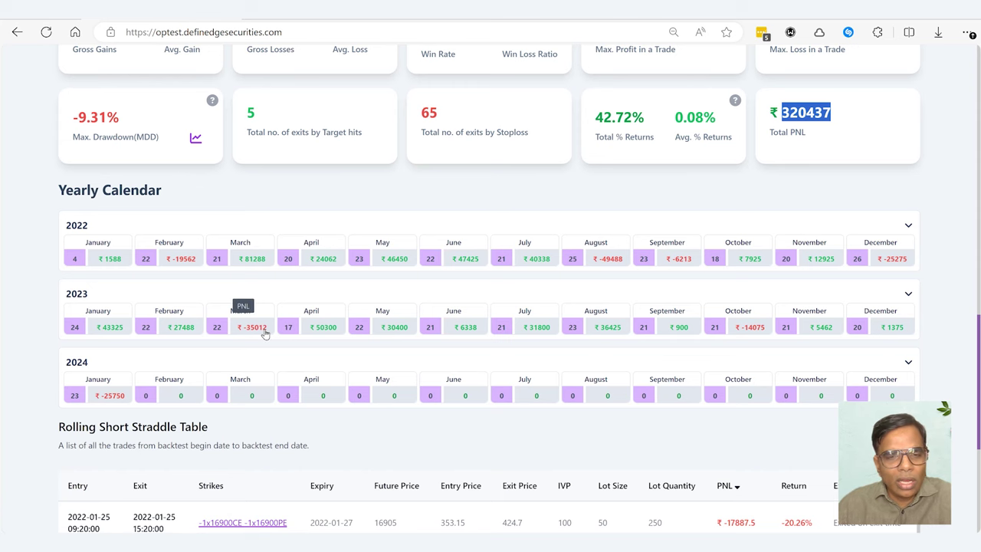
scroll(264, 333, down, 1)
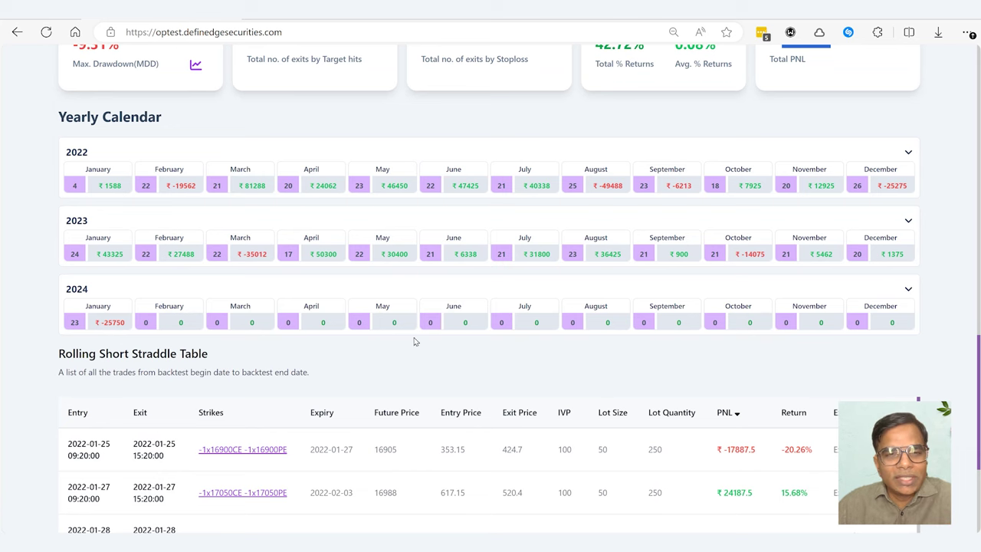
click(320, 253)
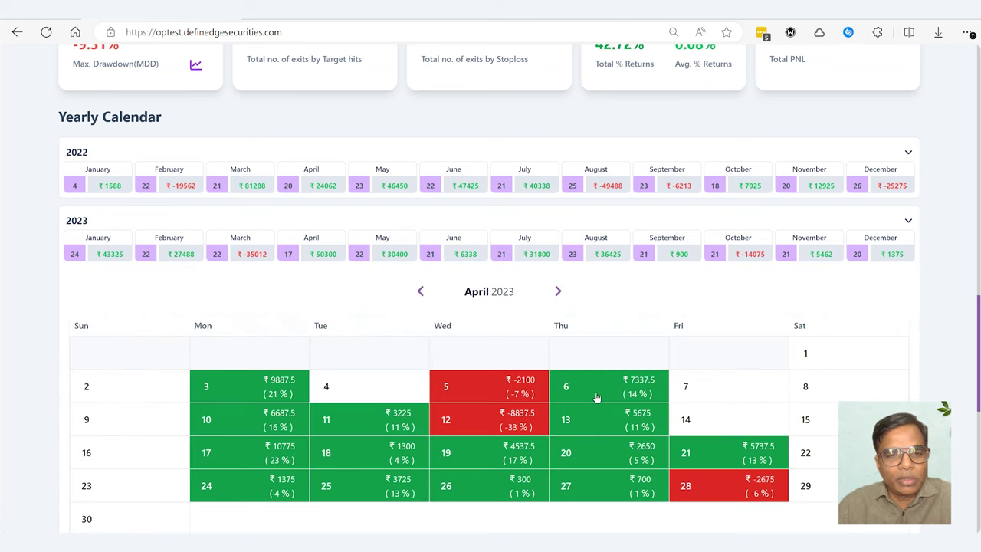
scroll(596, 396, down, 1)
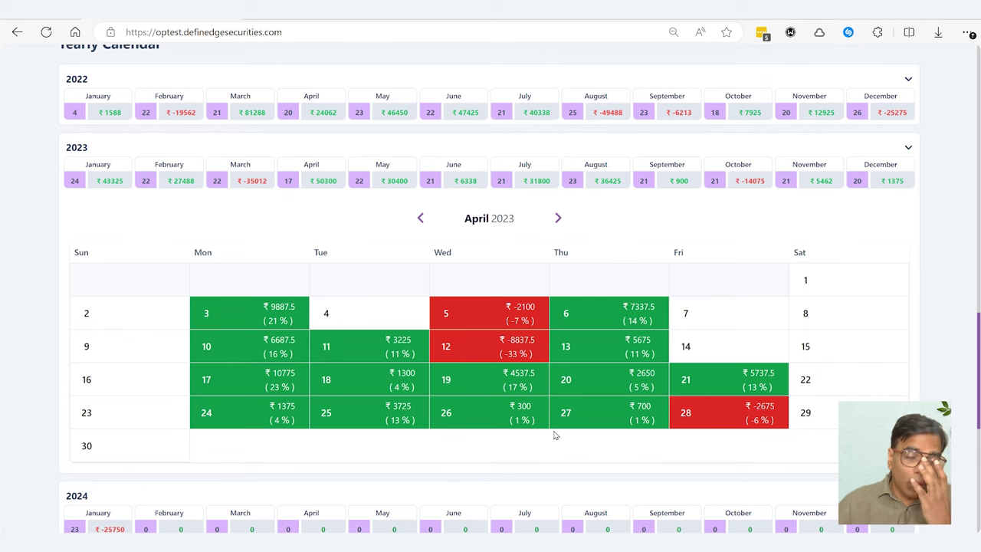
scroll(556, 435, up, 8)
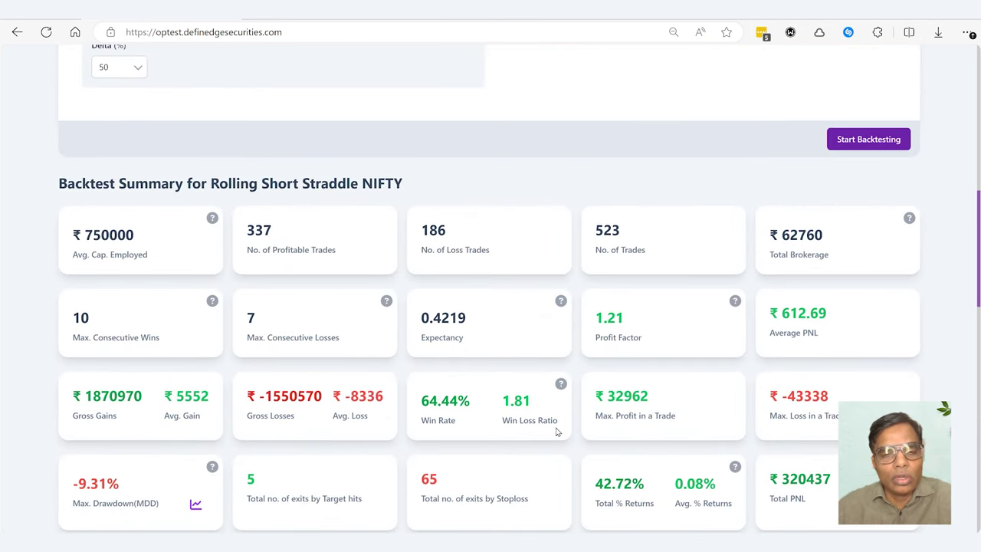
scroll(556, 425, up, 7)
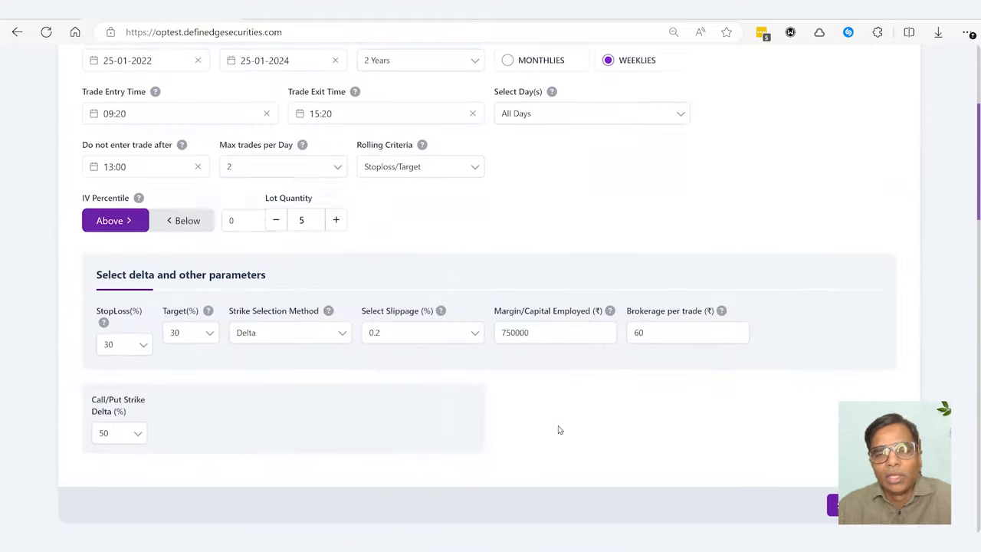
Scroll back up from the August 2022 calendar and open the ticker list showing NIFTY and BANKNIFTY.
scroll(559, 430, down, 1)
scroll(559, 430, down, 10)
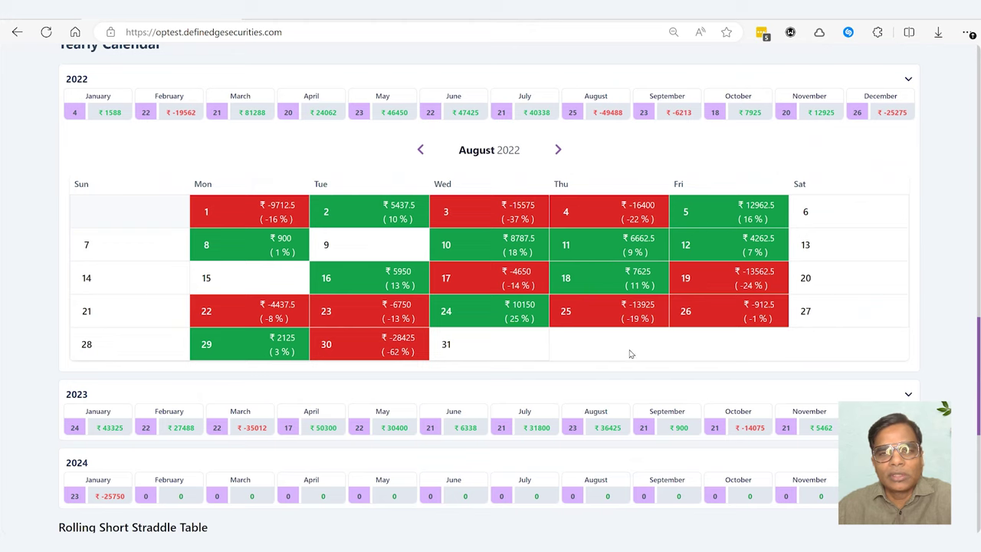
scroll(674, 439, down, 2)
scroll(676, 440, down, 1)
scroll(675, 437, up, 2)
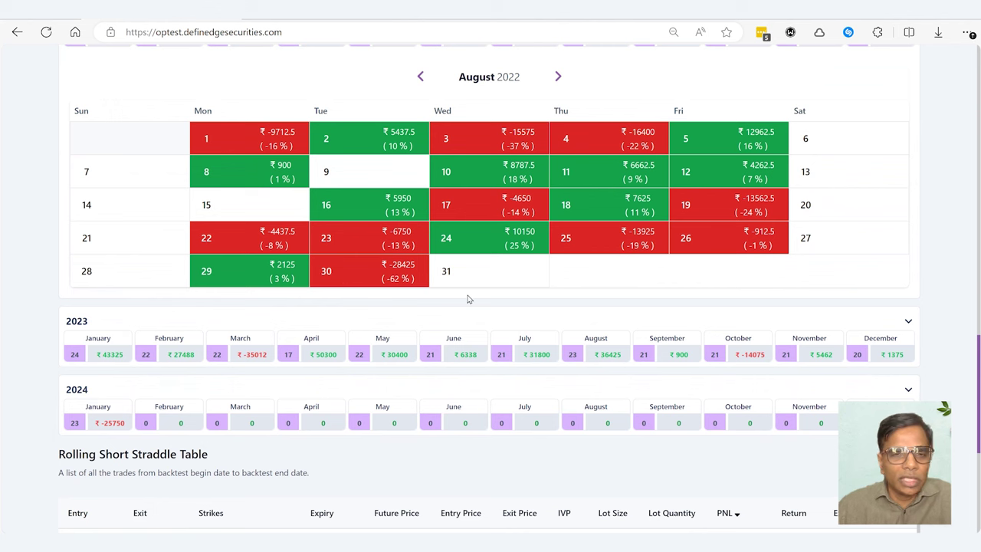
scroll(469, 299, up, 9)
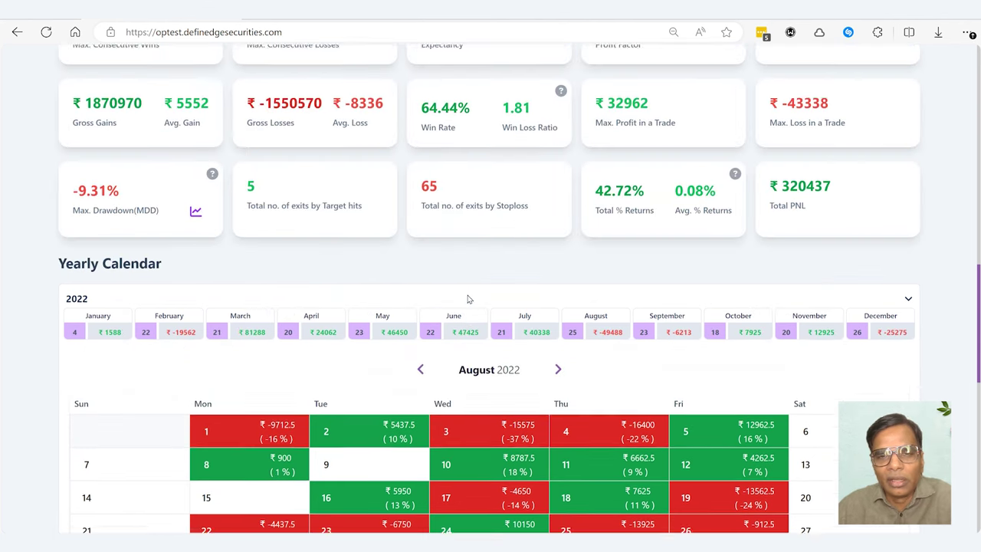
scroll(468, 299, up, 6)
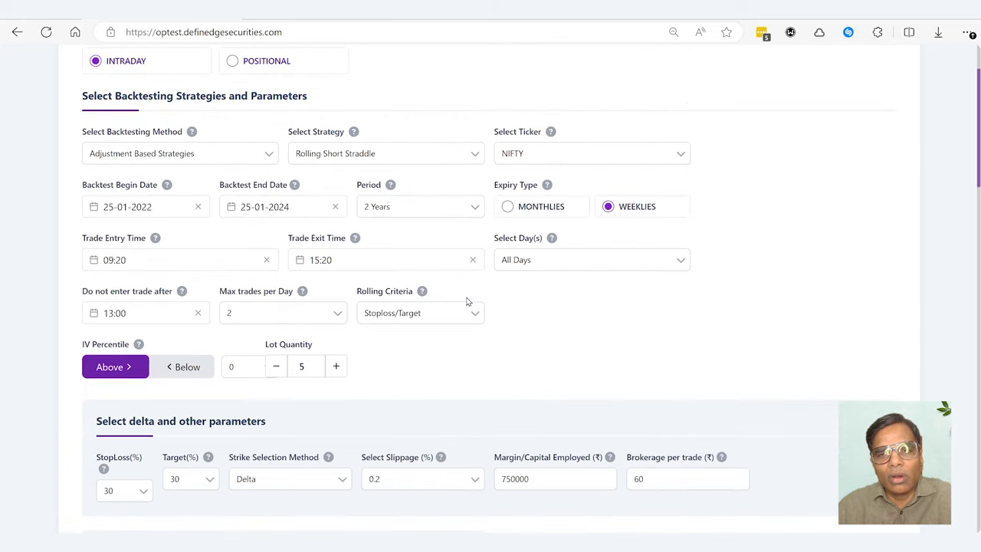
click(606, 159)
Keep NIFTY, restrict trading days to Thursday only, and rerun the backtest (103 trades, ₹102650 PNL).
click(682, 111)
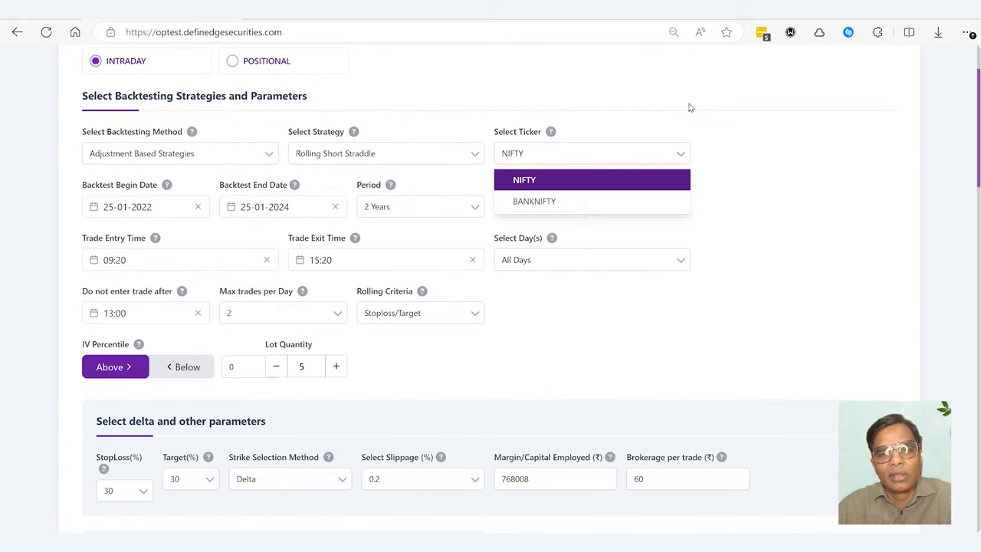
click(562, 269)
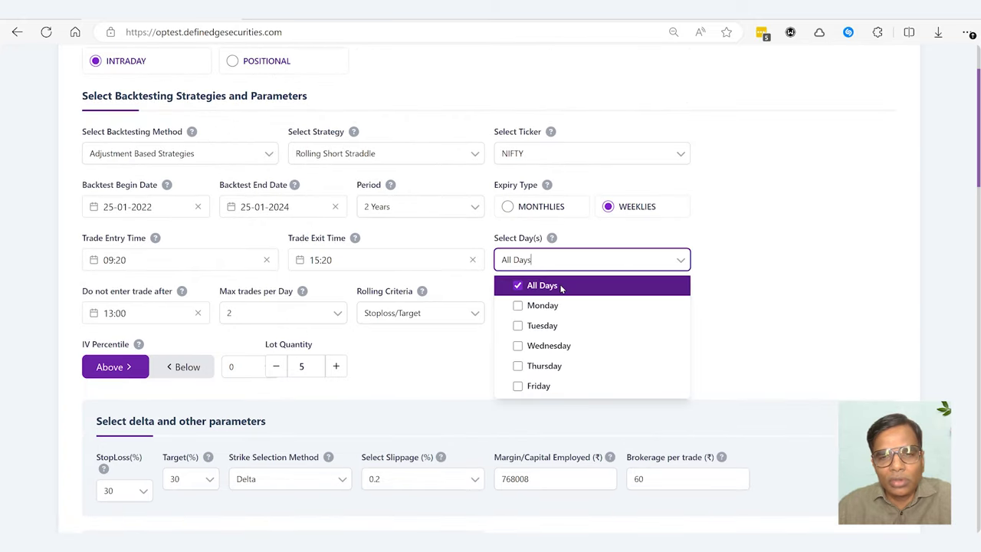
click(517, 285)
click(520, 372)
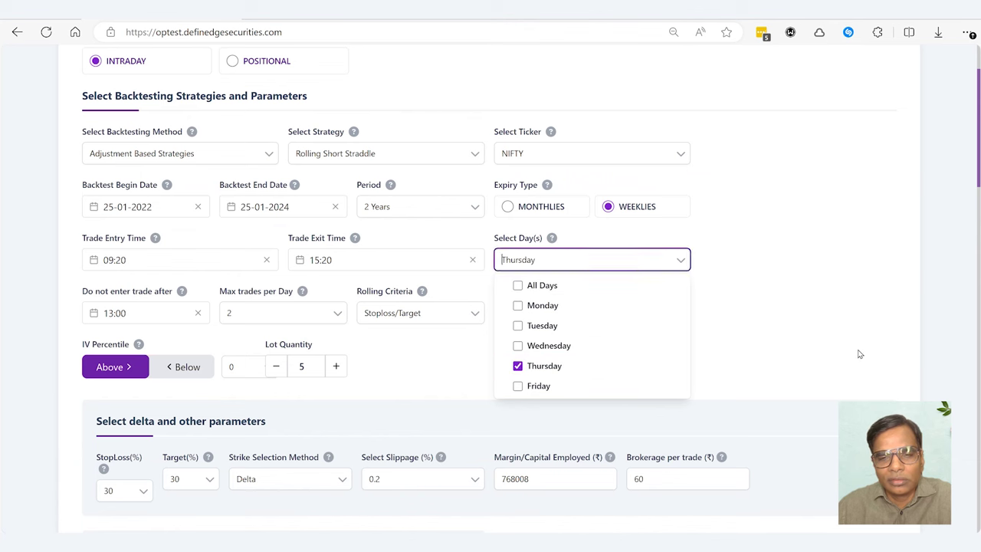
click(778, 371)
scroll(778, 371, down, 4)
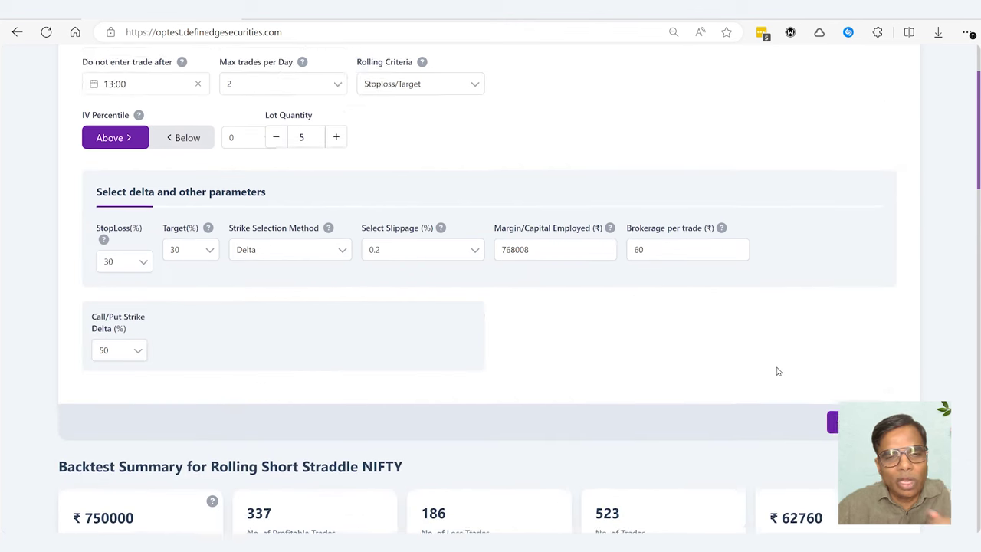
click(835, 359)
scroll(534, 305, down, 4)
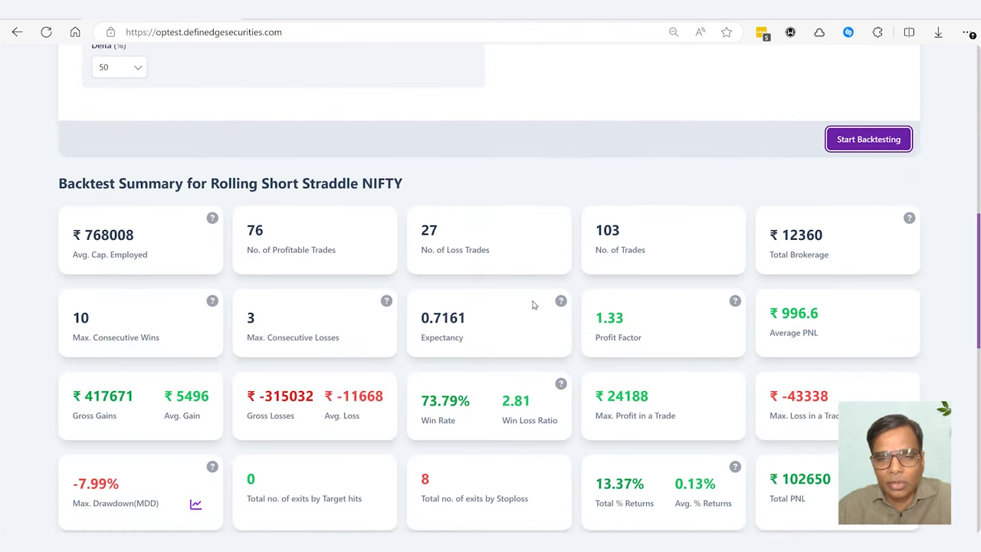
drag(619, 165, 582, 161)
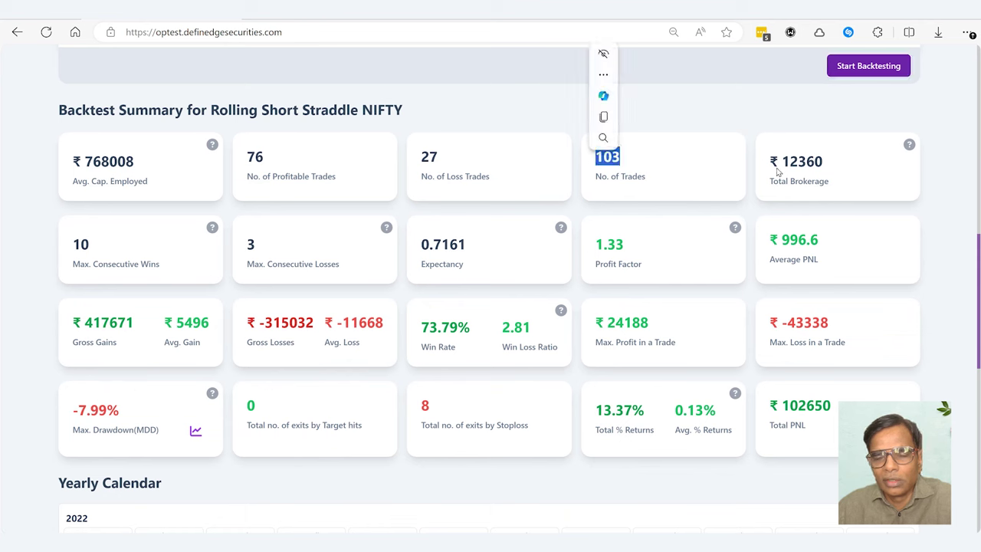
drag(833, 163, 775, 162)
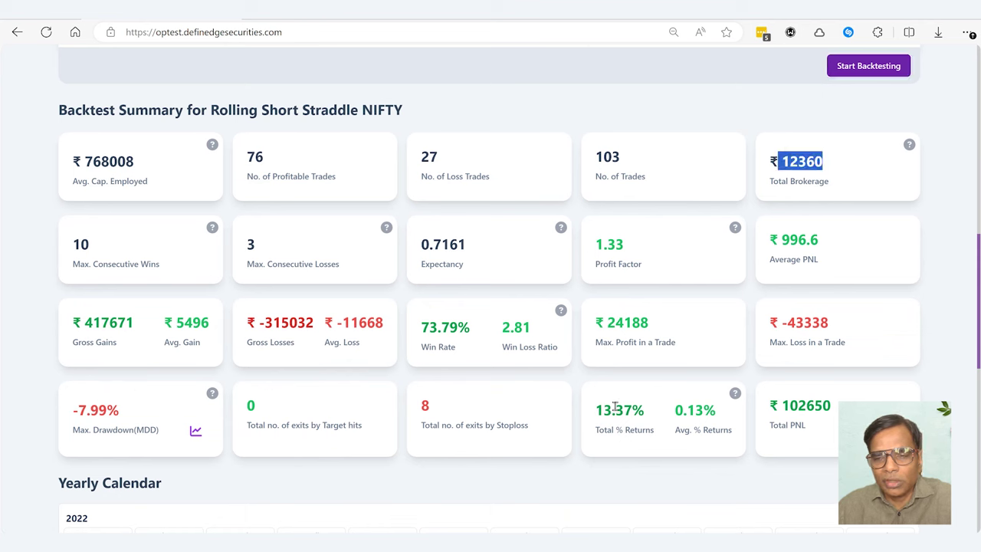
click(715, 494)
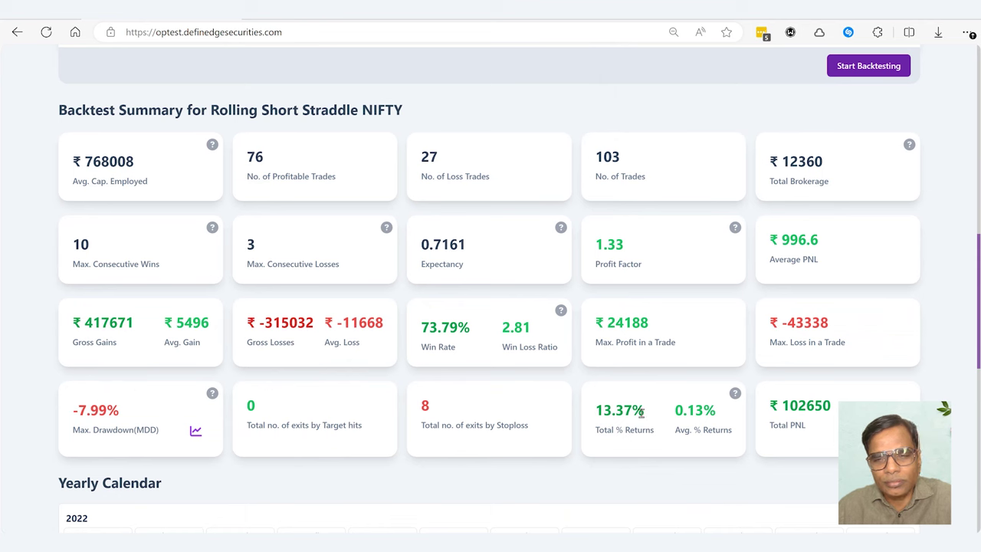
drag(645, 412, 595, 411)
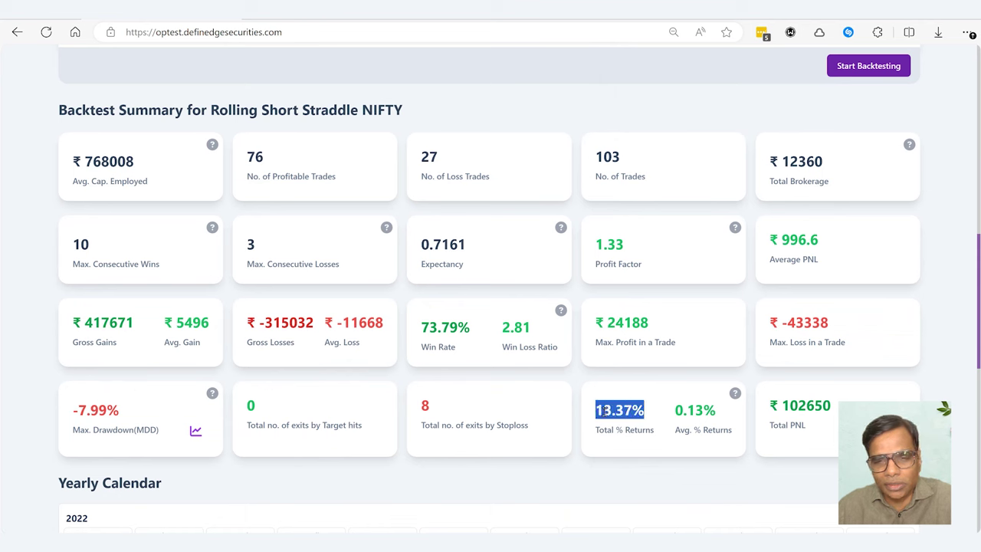
click(618, 412)
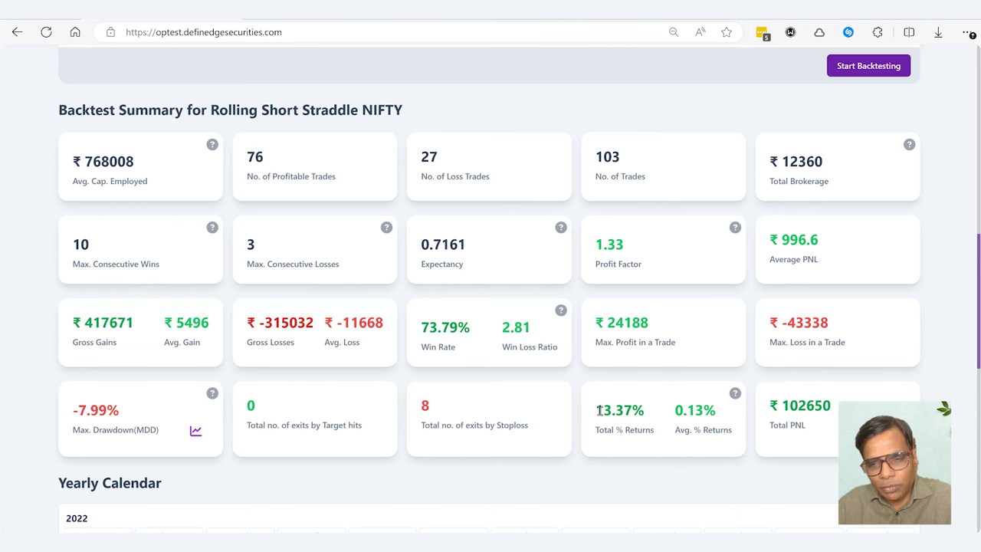
drag(596, 410, 634, 411)
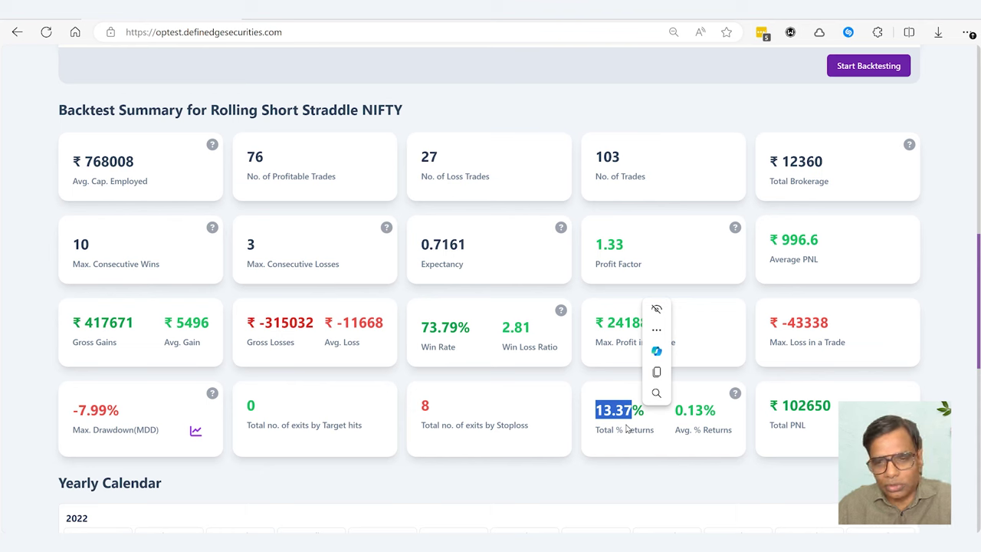
click(626, 429)
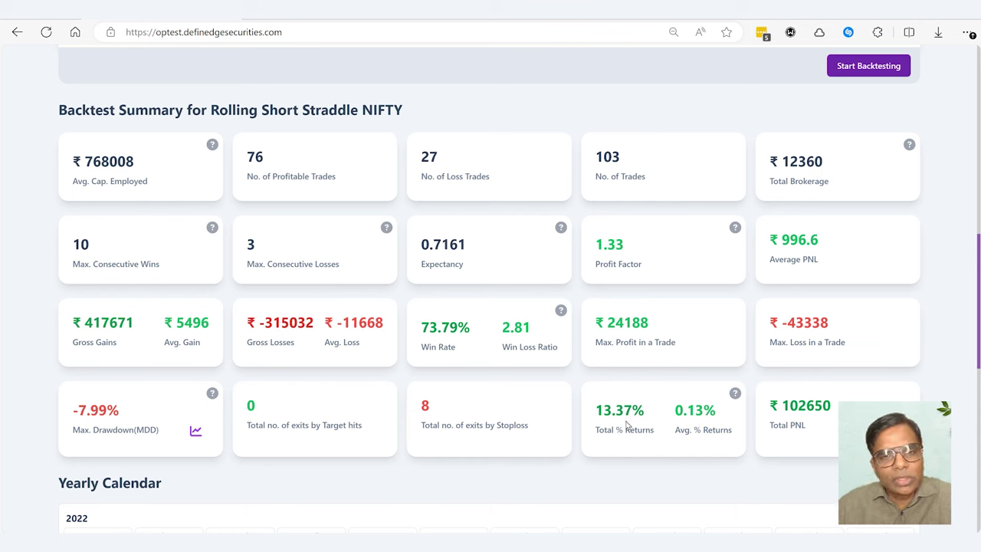
drag(466, 243, 431, 243)
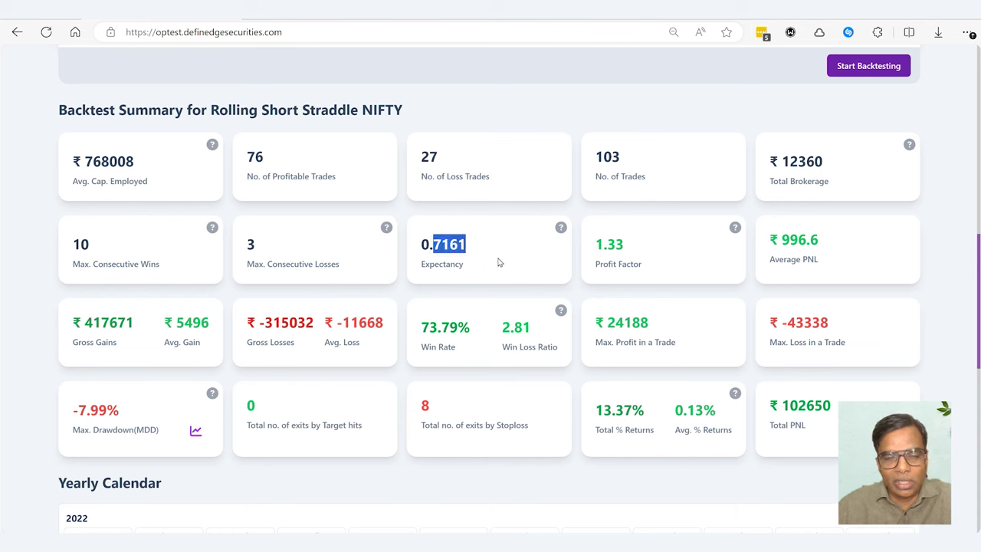
drag(469, 327, 422, 327)
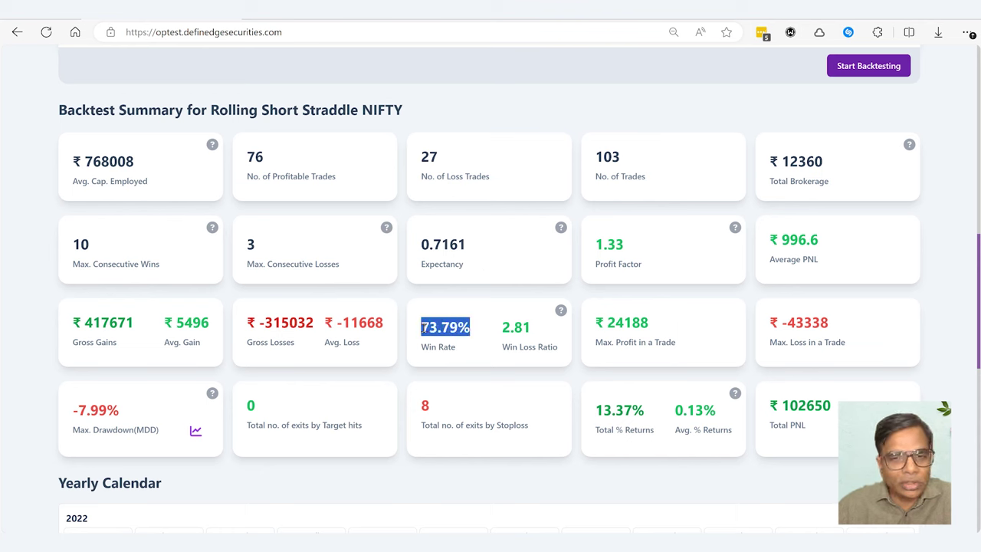
drag(501, 327, 538, 341)
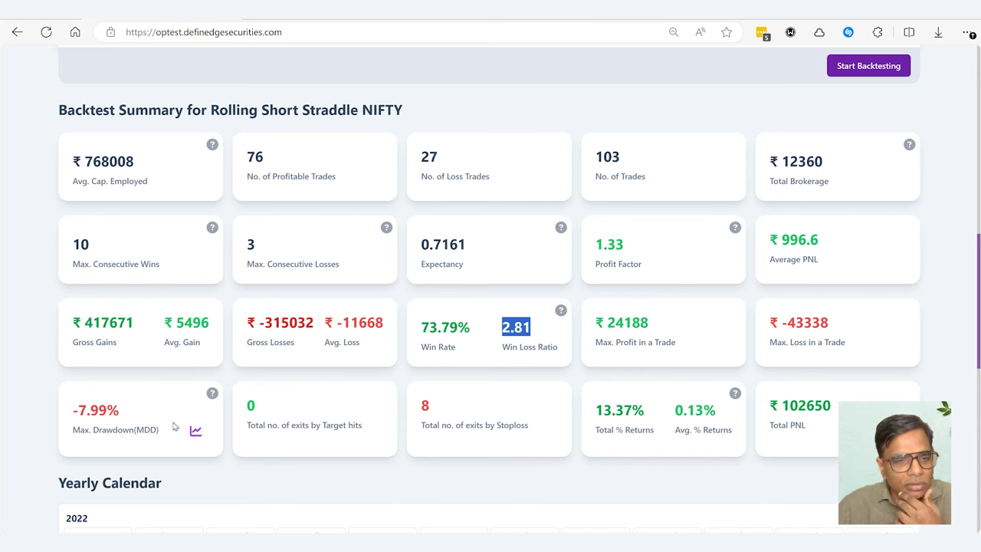
click(194, 434)
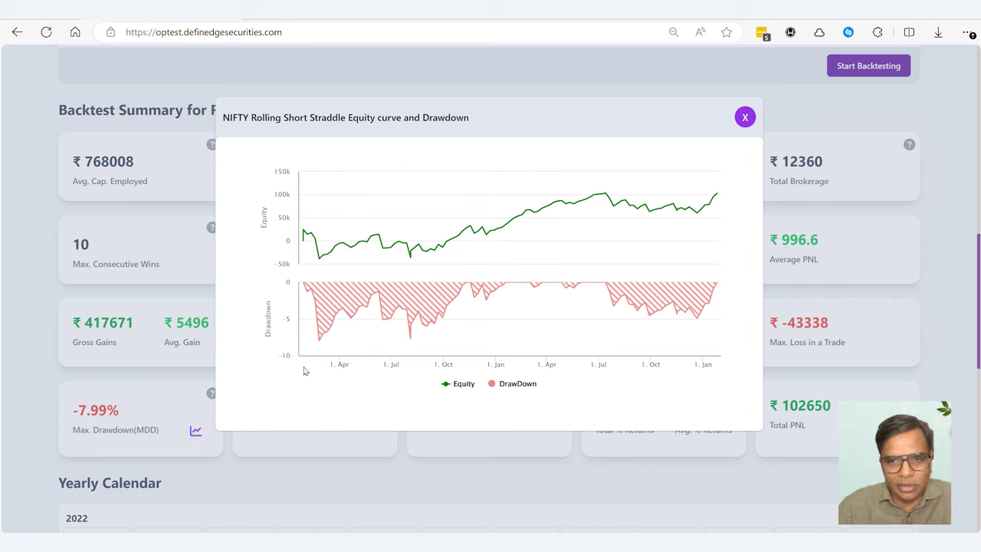
mouse_move(321, 344)
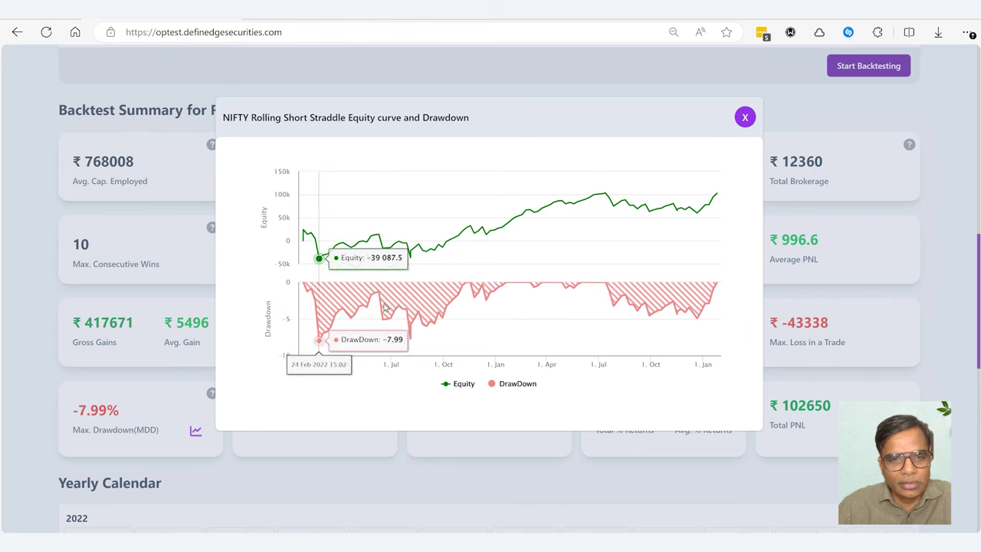
click(744, 118)
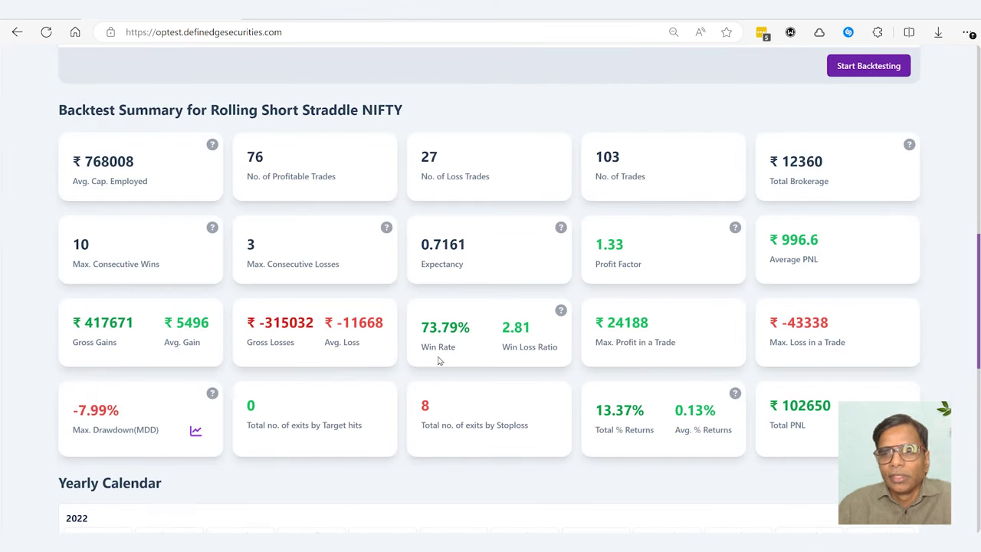
Change Rolling Criteria to Delta, keeping the Points/Delta value at 30.
scroll(439, 360, up, 4)
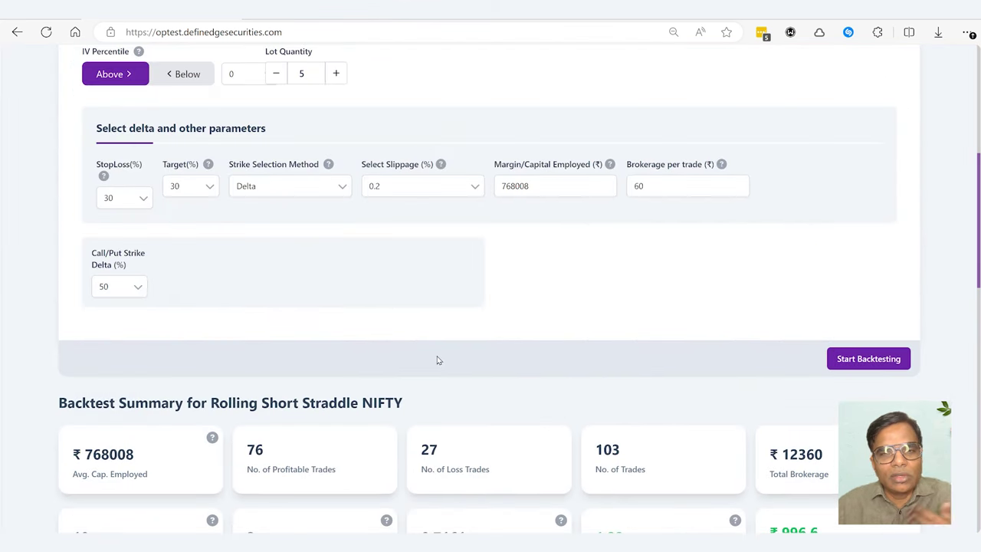
scroll(437, 359, up, 3)
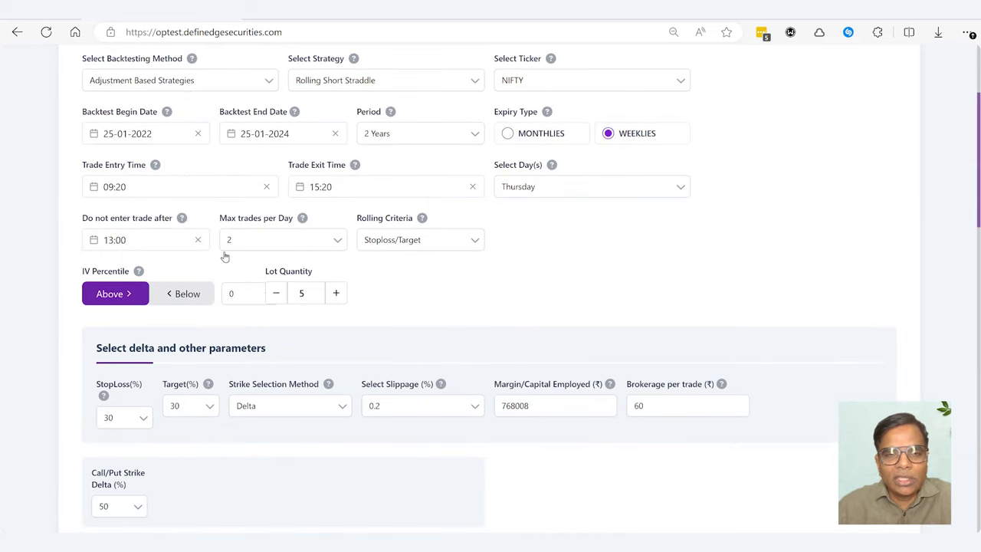
click(393, 239)
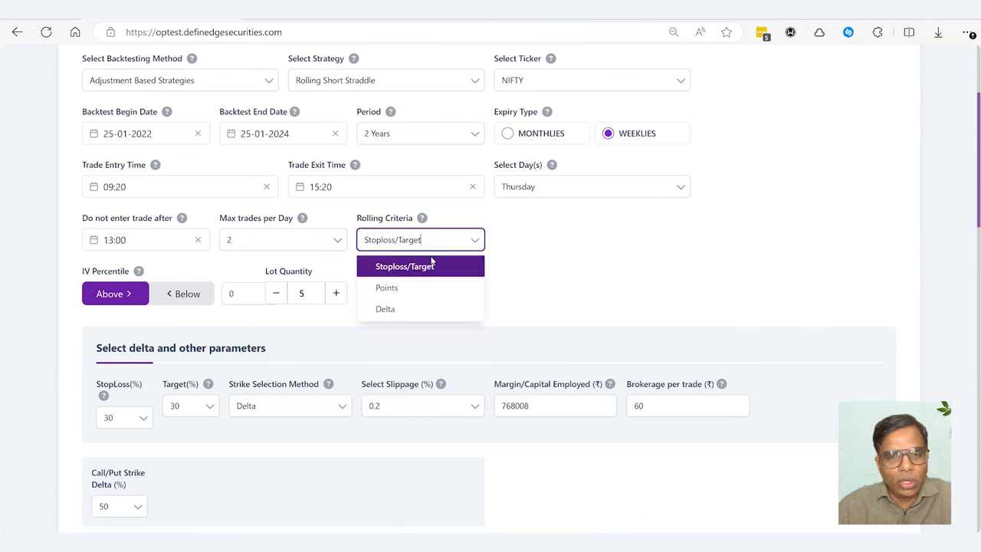
click(436, 316)
key(Tab)
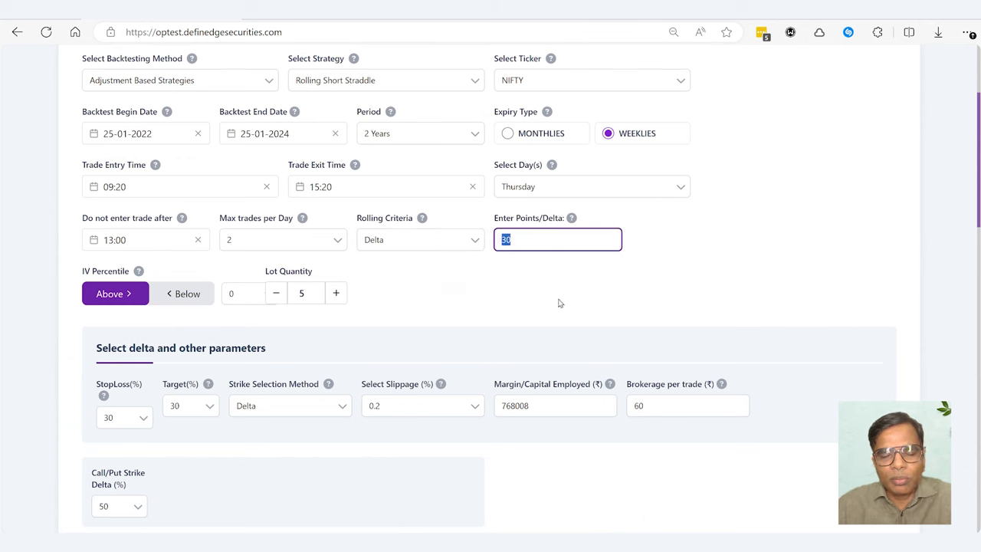
click(559, 303)
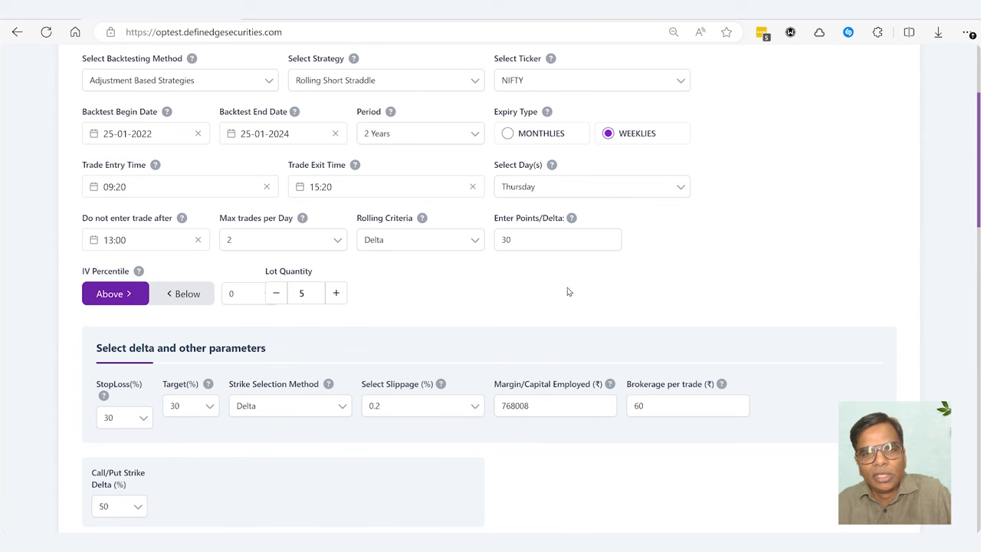
scroll(567, 291, down, 4)
scroll(783, 417, down, 2)
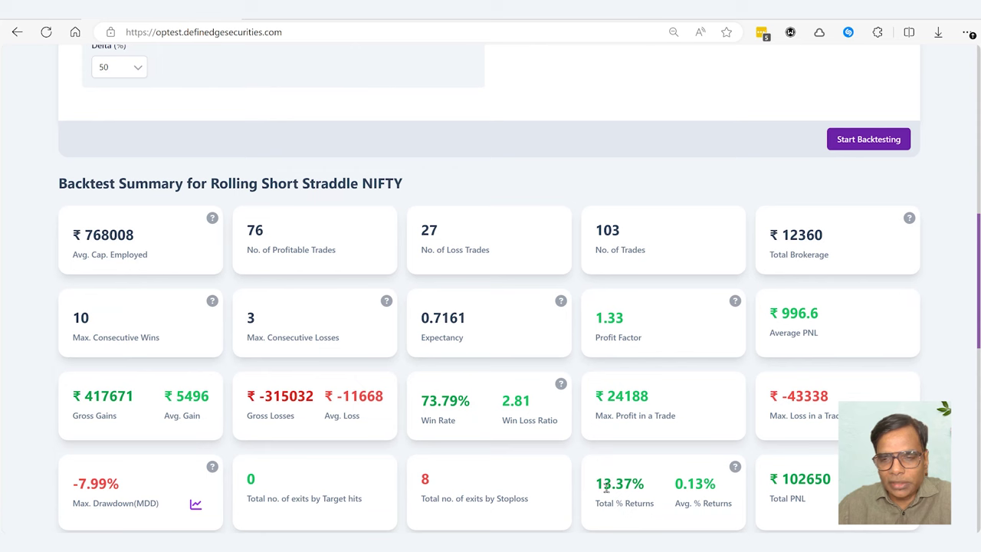
Rerun with delta rolling and review the 15.77% Total % Returns in the summary.
click(855, 138)
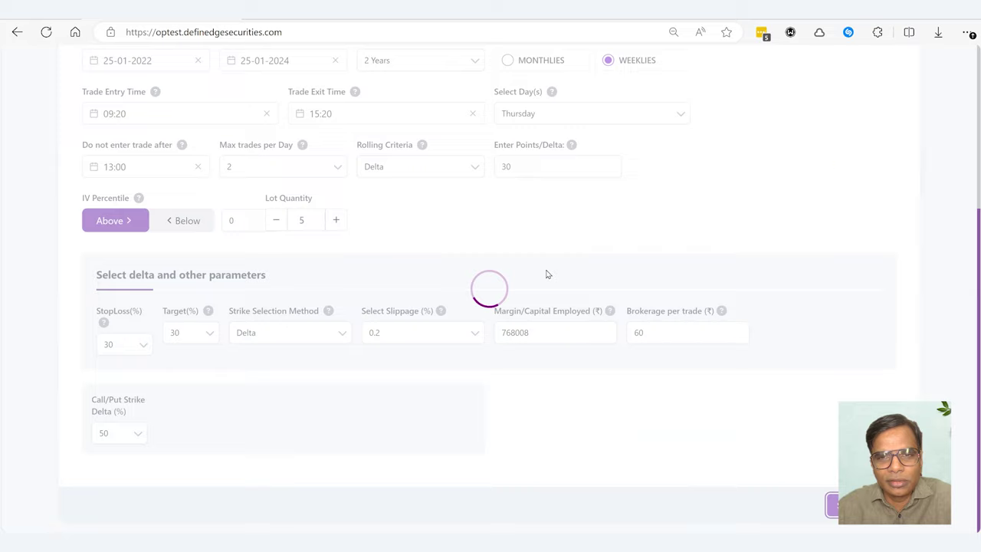
scroll(549, 276, up, 1)
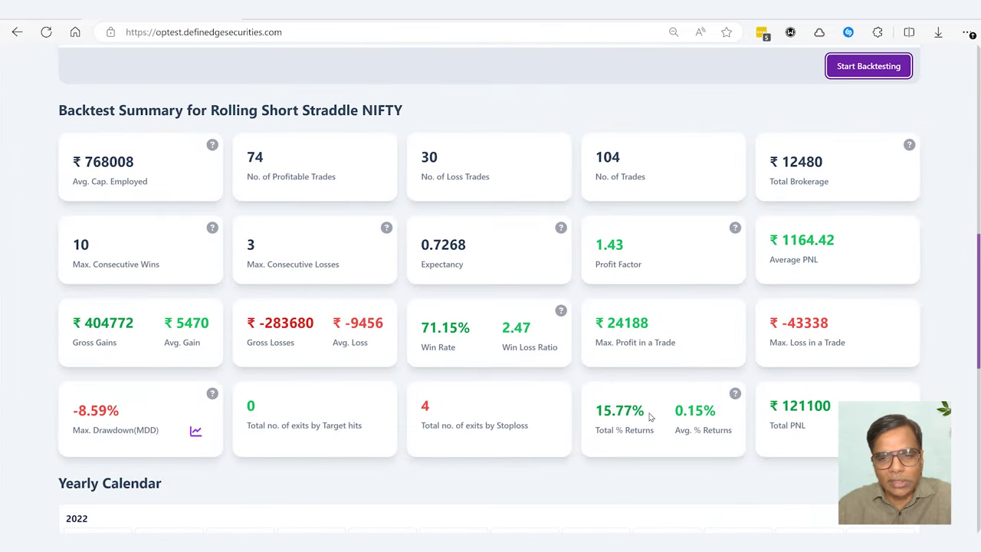
drag(648, 414, 589, 414)
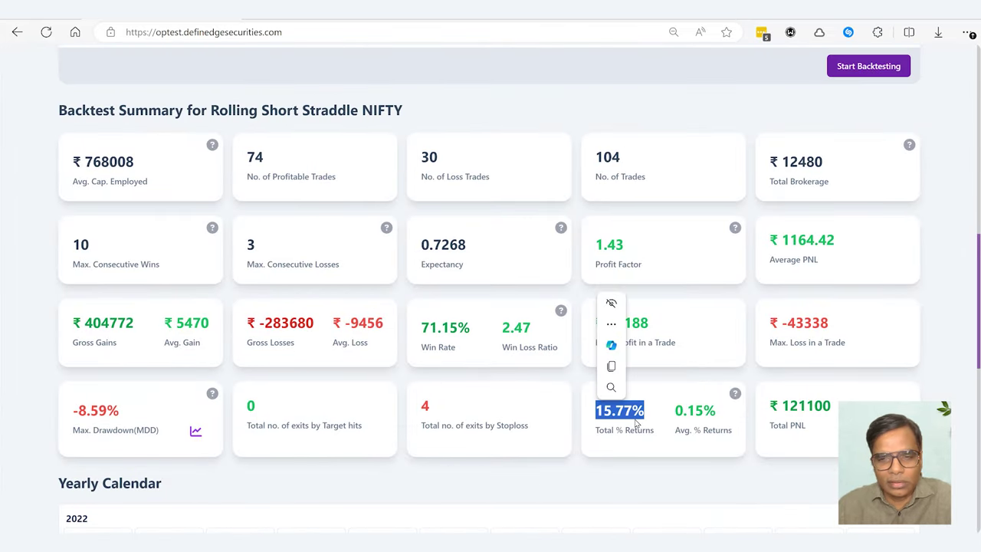
click(643, 457)
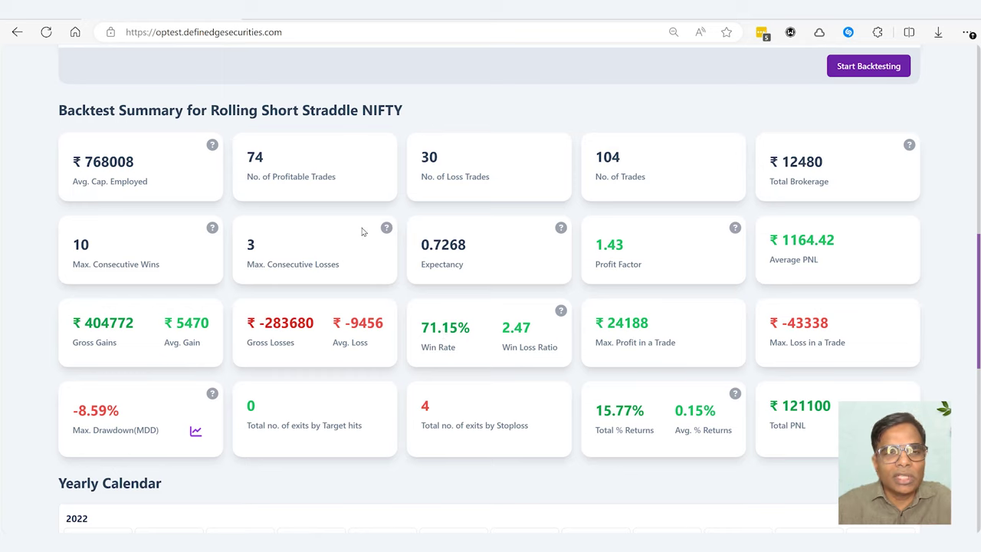
scroll(363, 230, up, 5)
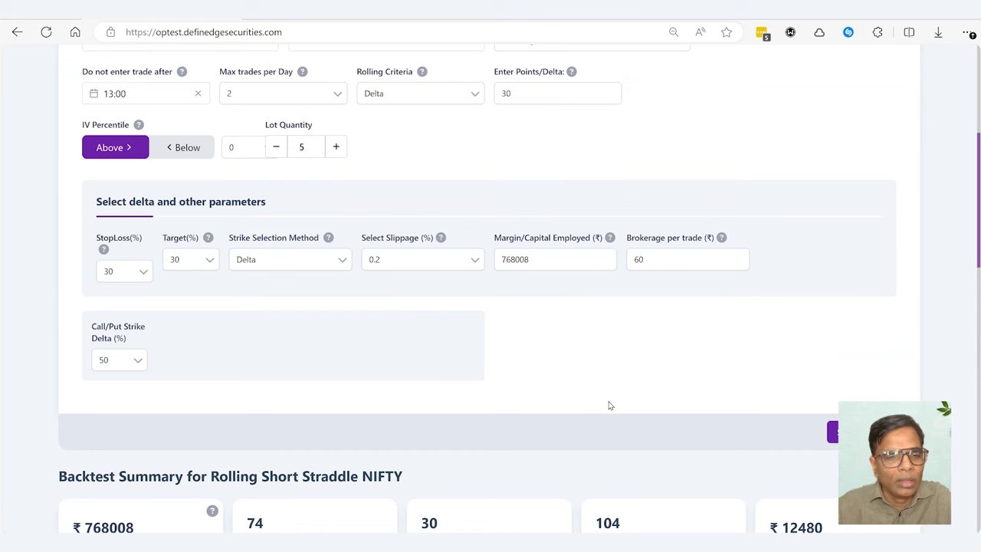
scroll(608, 405, up, 4)
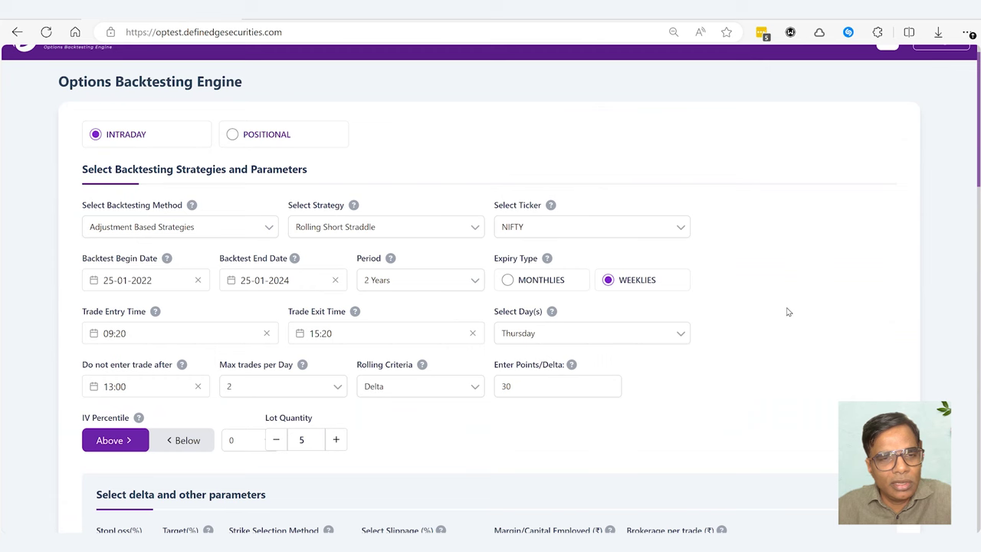
scroll(789, 311, down, 2)
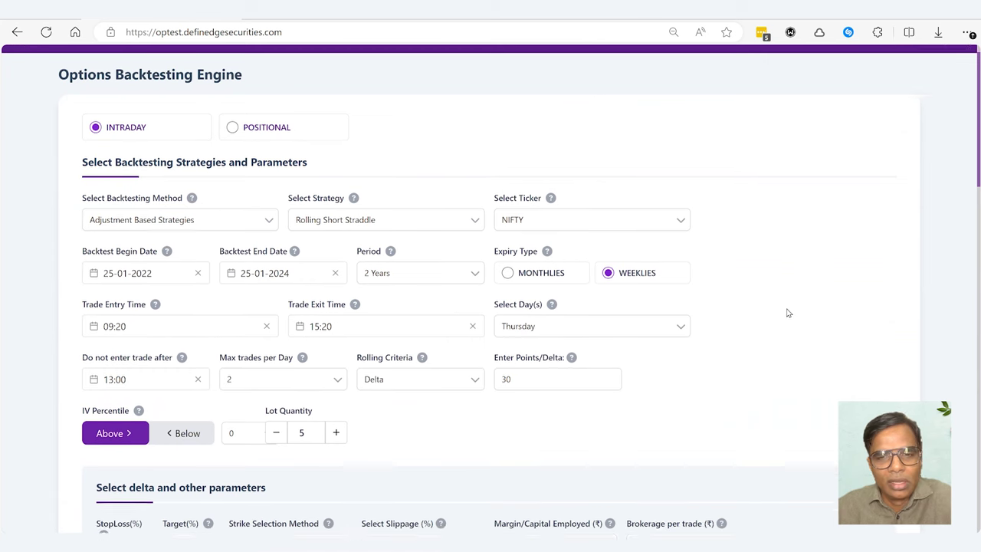